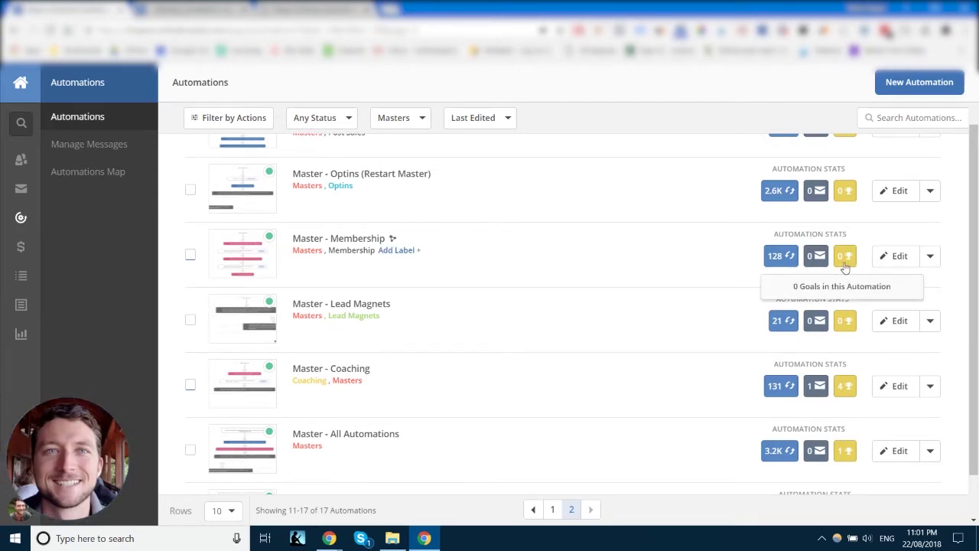
- Review the goal stats of the Masters automations in the list, ending with Master - All Automations
scroll(844, 266, up, 2)
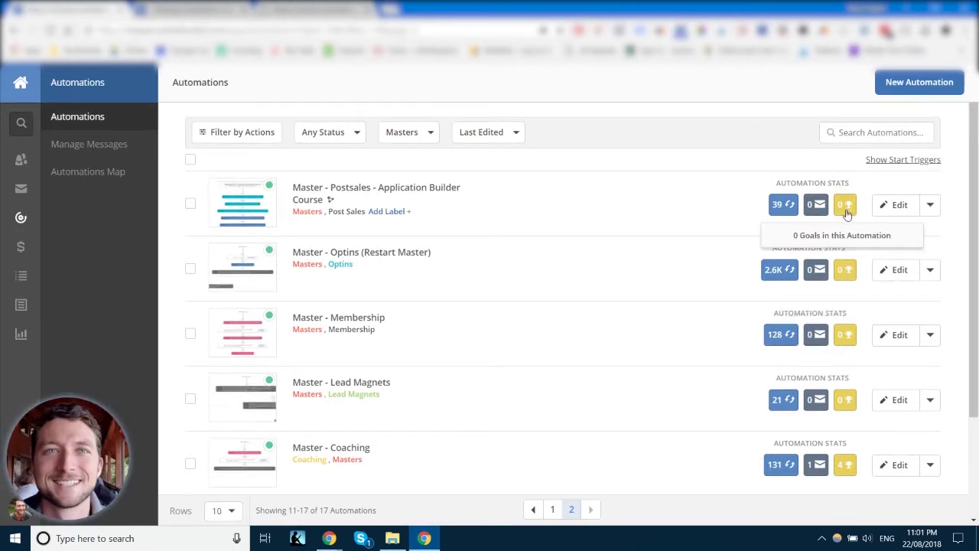
scroll(845, 214, down, 2)
scroll(841, 231, down, 1)
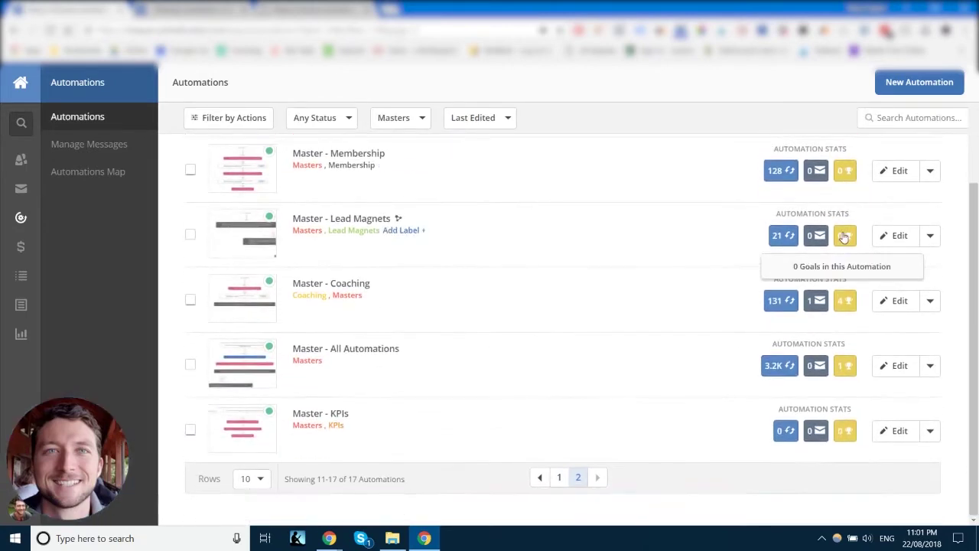
mouse_move(844, 307)
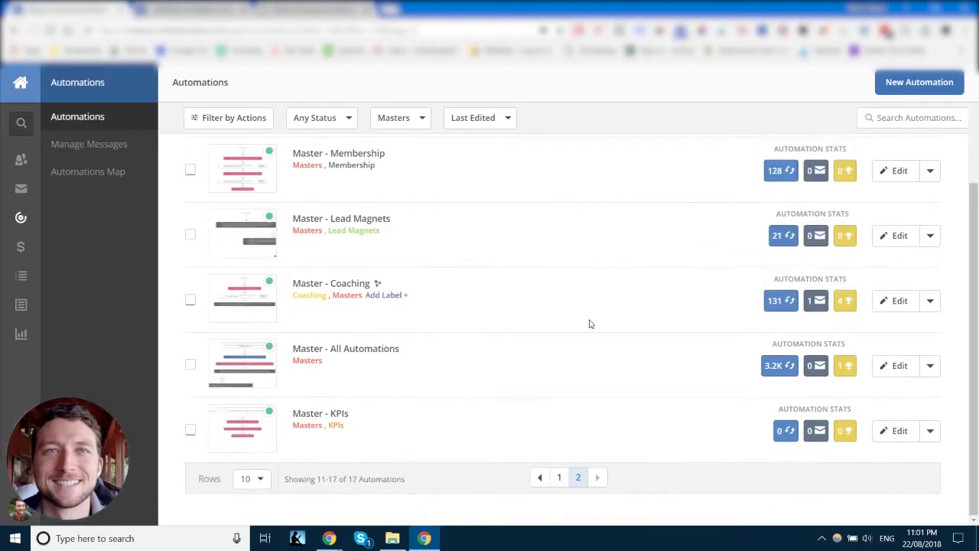
scroll(691, 334, up, 3)
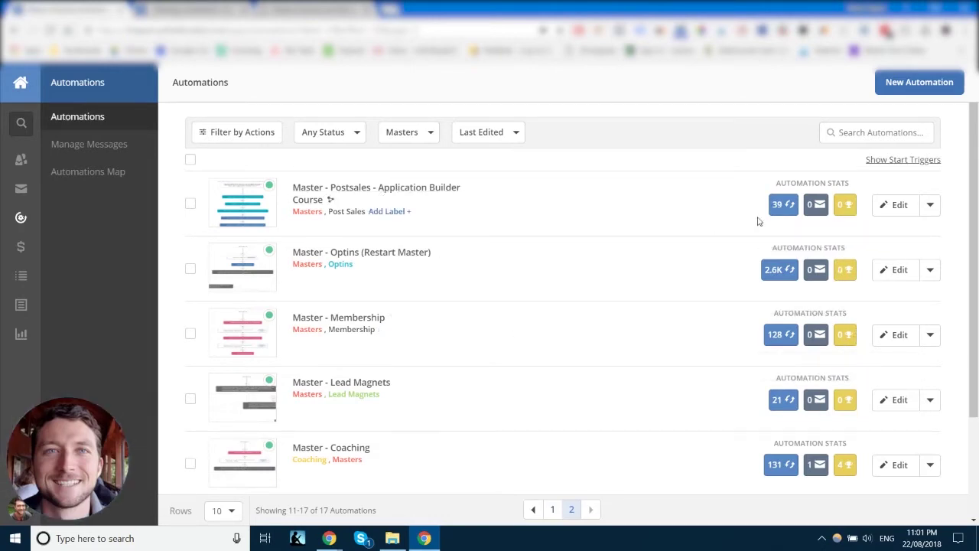
scroll(562, 225, down, 3)
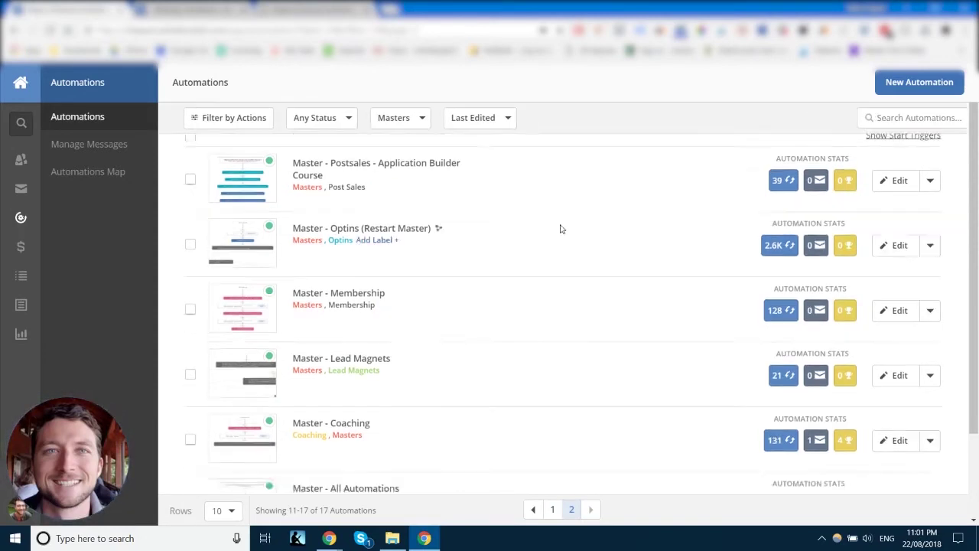
scroll(429, 191, up, 1)
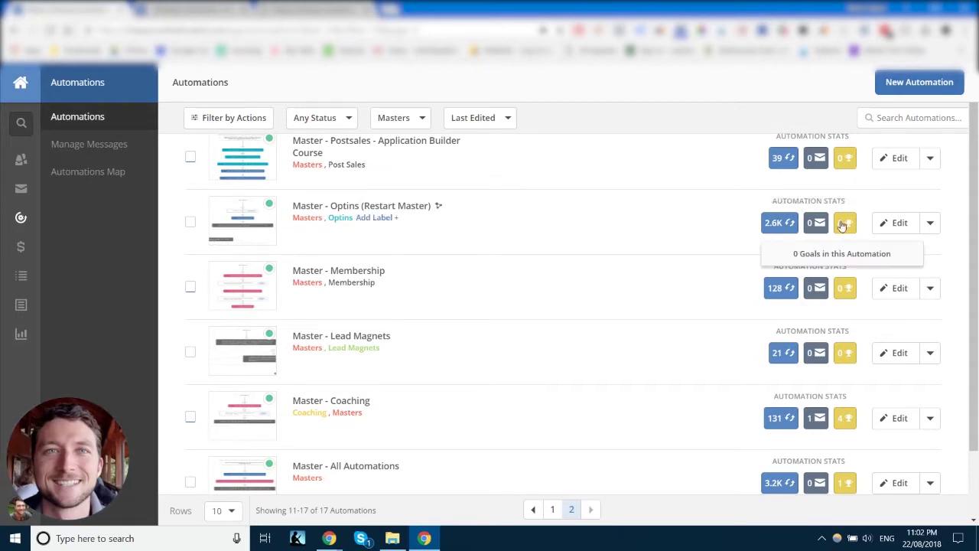
scroll(849, 252, down, 2)
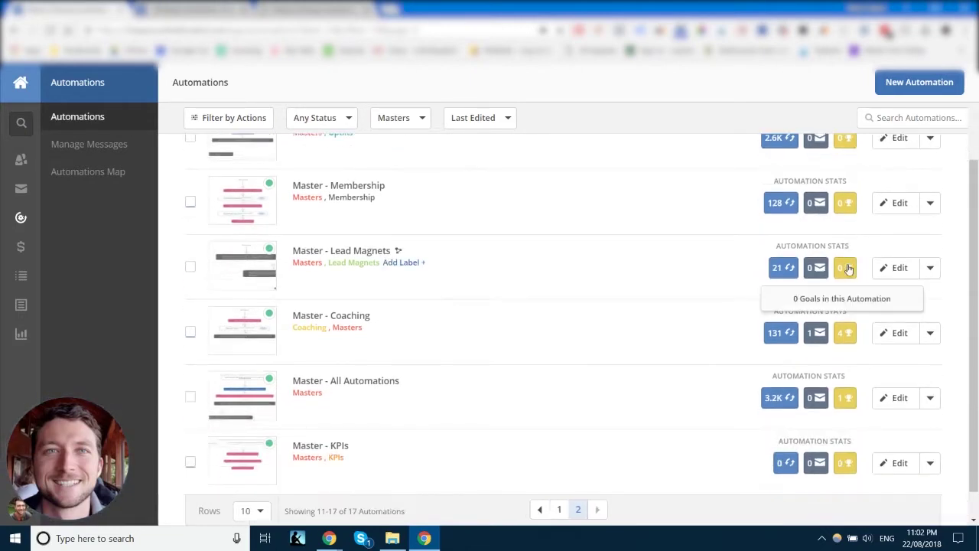
scroll(860, 308, down, 1)
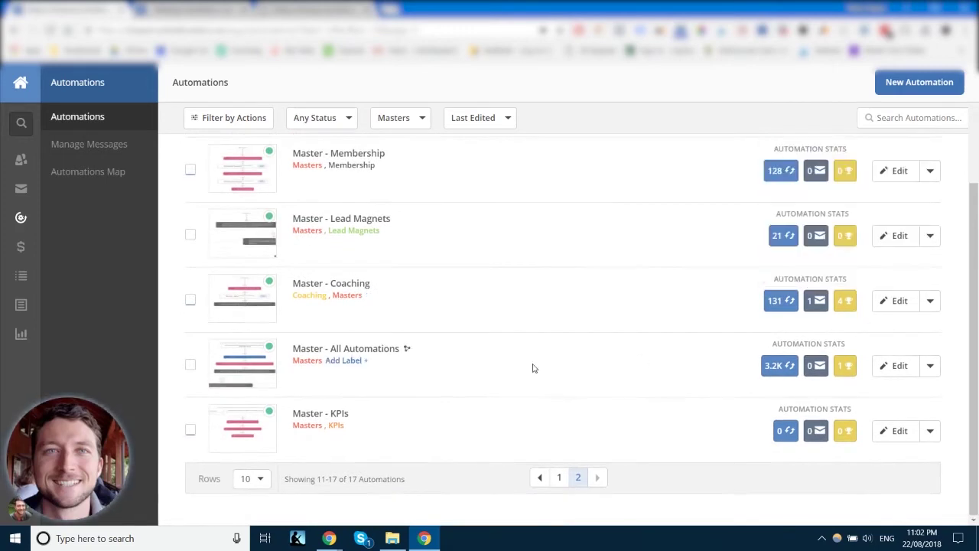
mouse_move(847, 373)
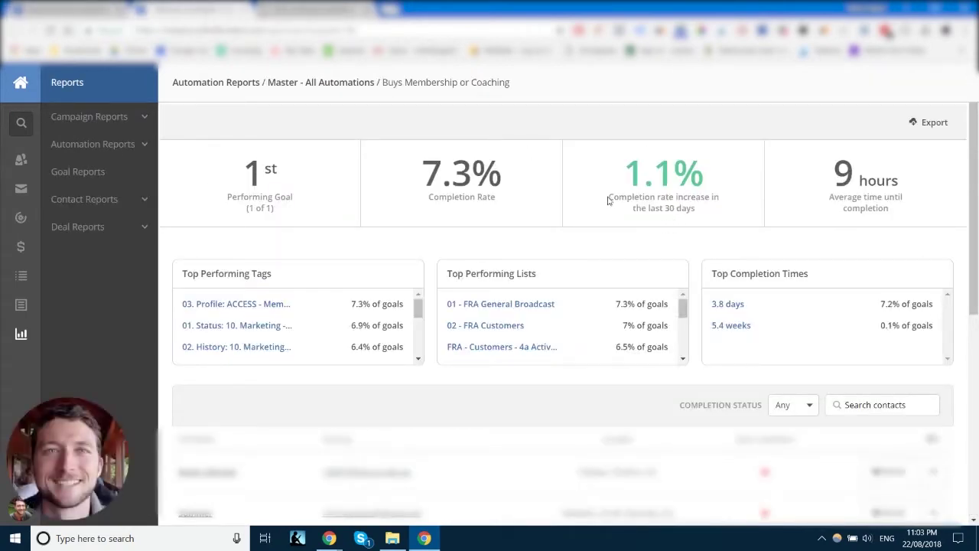
- Examine the 30-day completion rate increase in the Buys Membership or Coaching goal report
drag(622, 180, 717, 172)
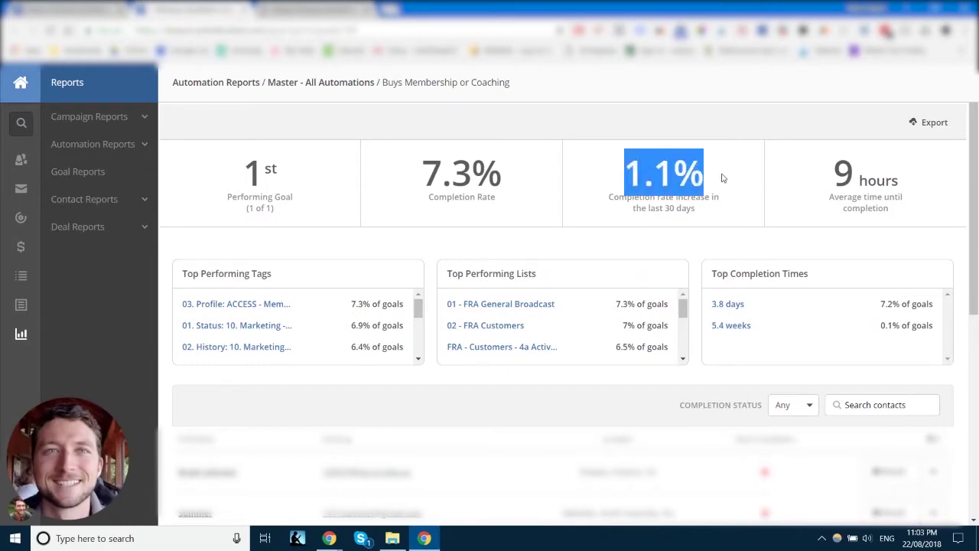
click(713, 194)
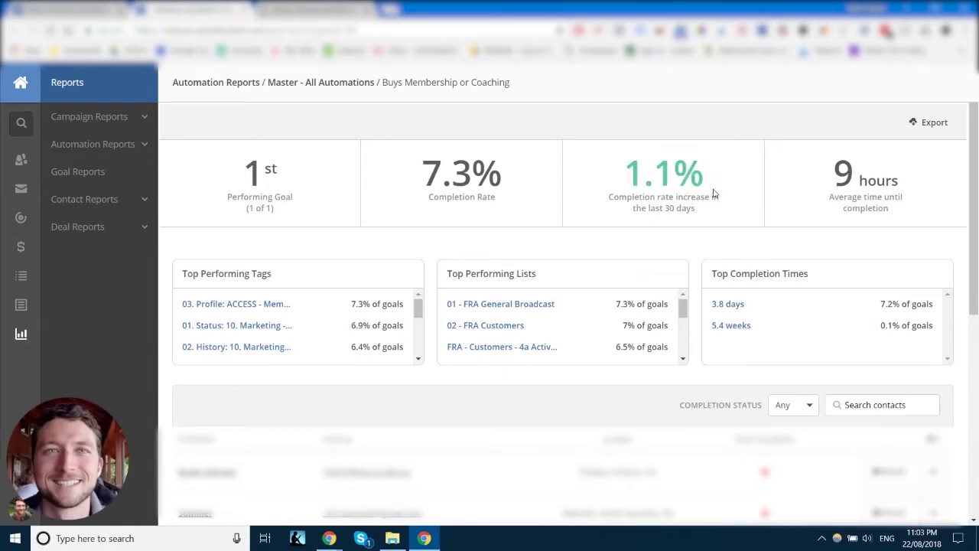
drag(713, 195, 626, 184)
click(629, 176)
click(699, 176)
click(625, 184)
- Look through the Top Performing Tags of the Buys Membership or Coaching goal and their share of goals
scroll(380, 306, down, 5)
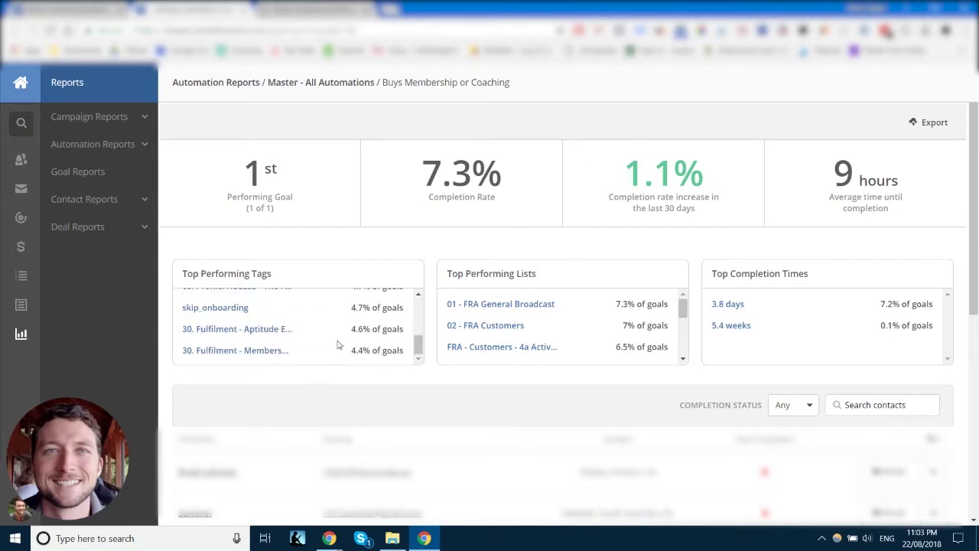
scroll(328, 345, up, 3)
scroll(268, 336, down, 3)
scroll(330, 348, up, 2)
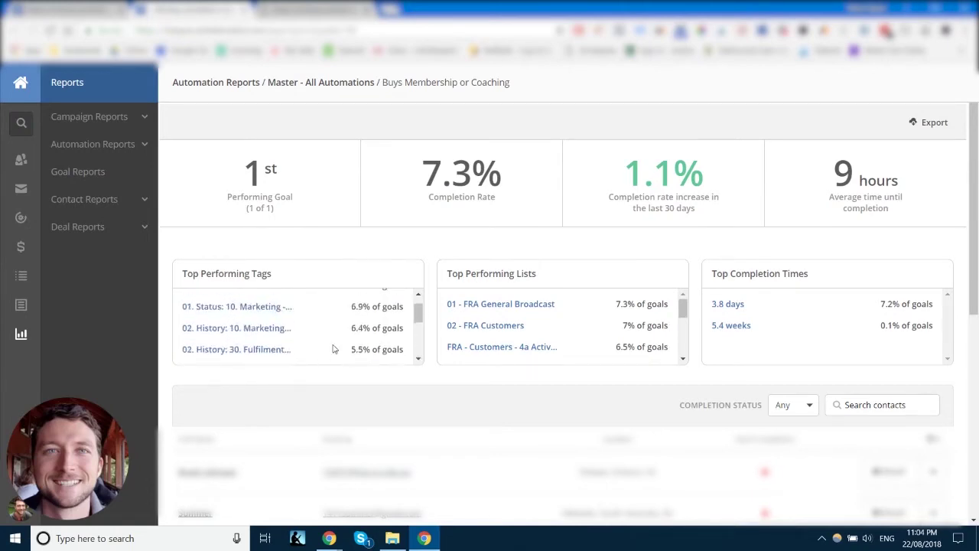
scroll(325, 346, down, 2)
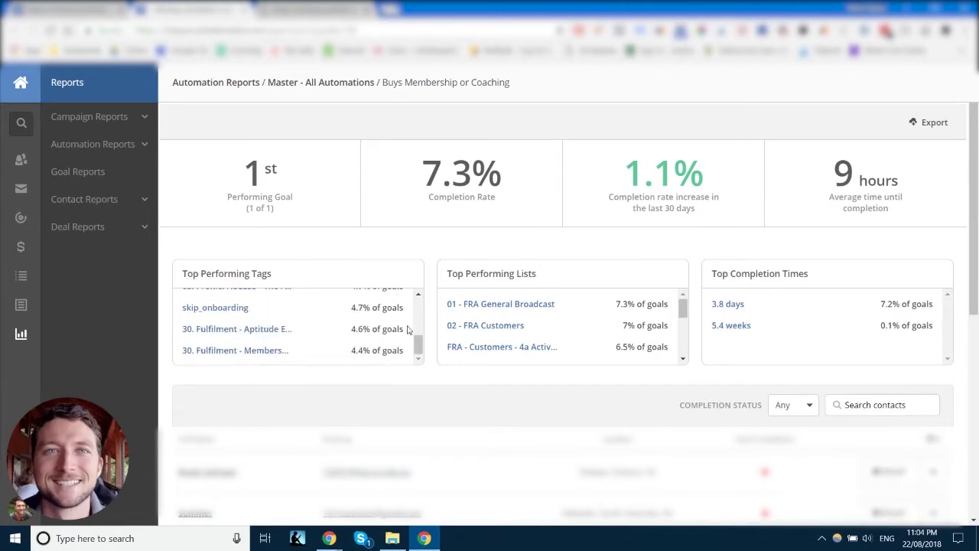
scroll(350, 339, up, 5)
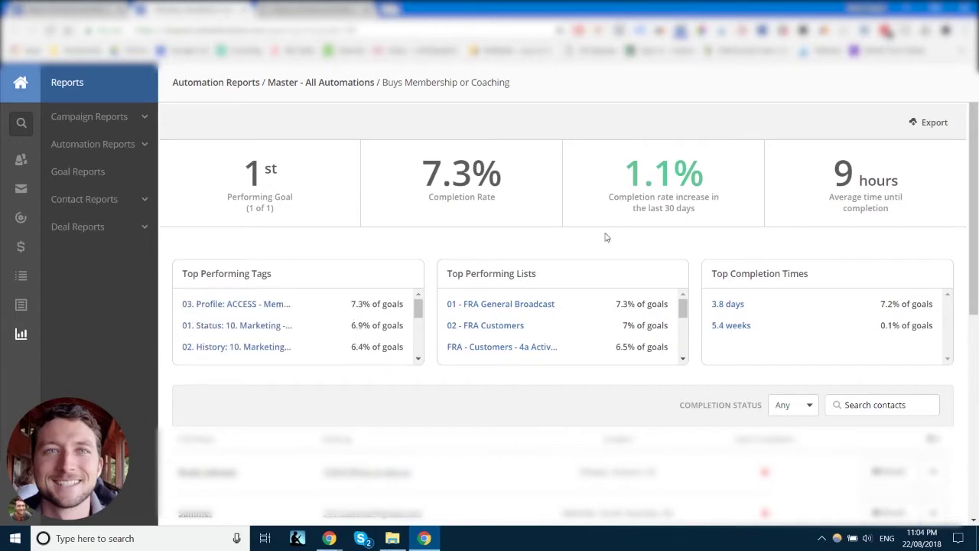
scroll(334, 309, down, 5)
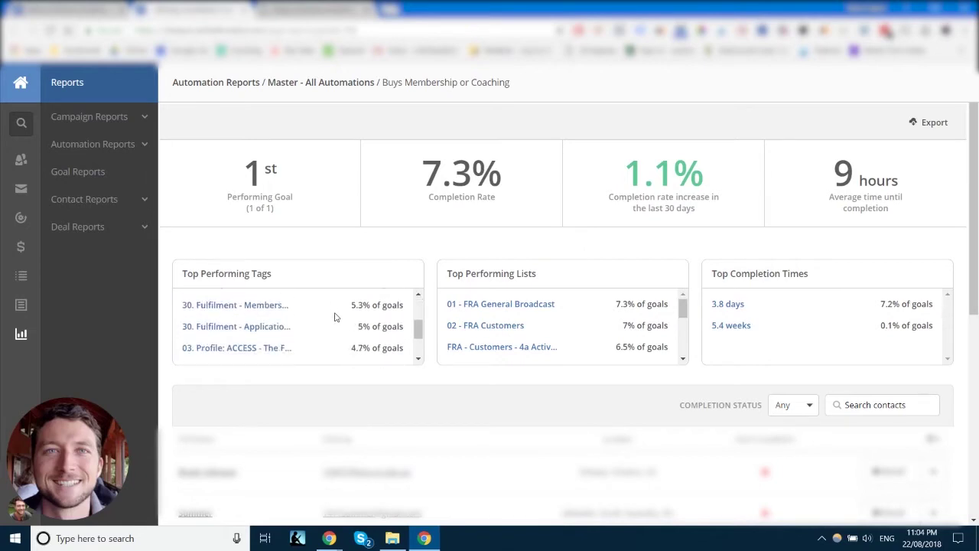
scroll(335, 315, up, 5)
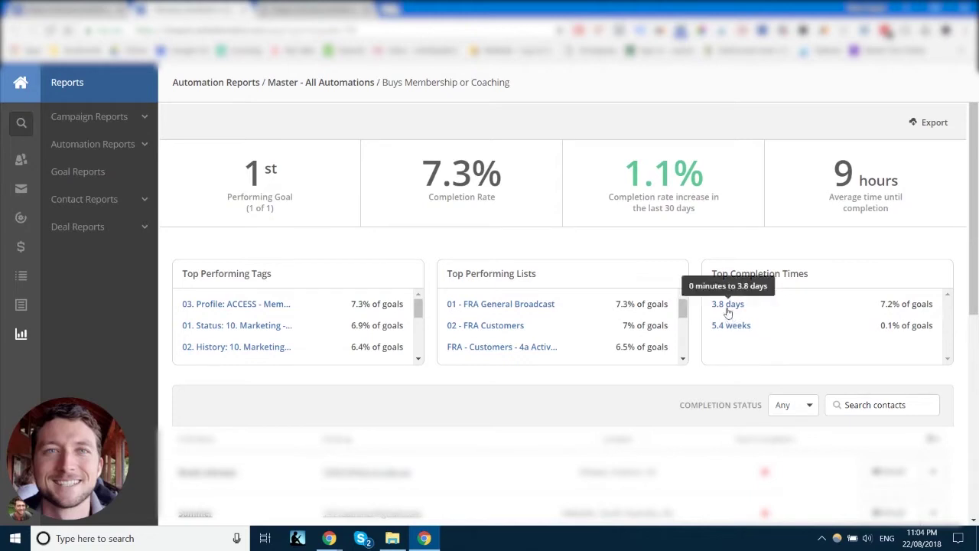
- Examine the Top Completion Times of the goal, including each entry's time range and share of goals
mouse_move(738, 329)
mouse_move(728, 309)
drag(880, 306, 900, 304)
click(900, 303)
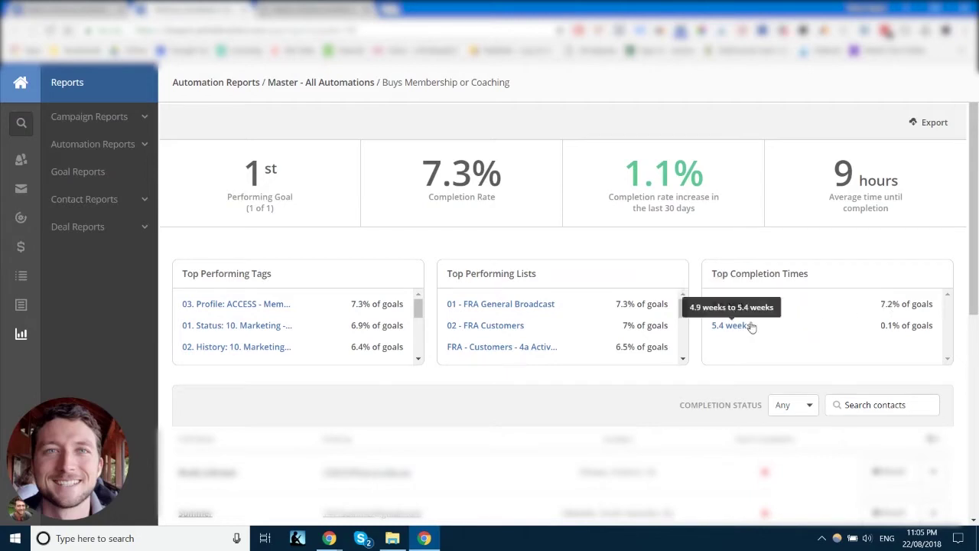
drag(884, 326, 901, 326)
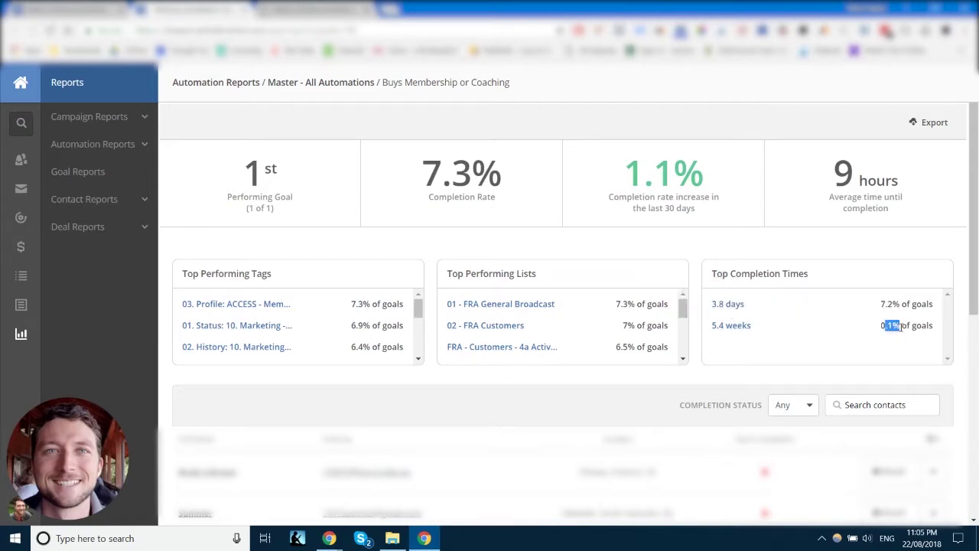
click(899, 325)
mouse_move(721, 333)
drag(762, 310, 710, 307)
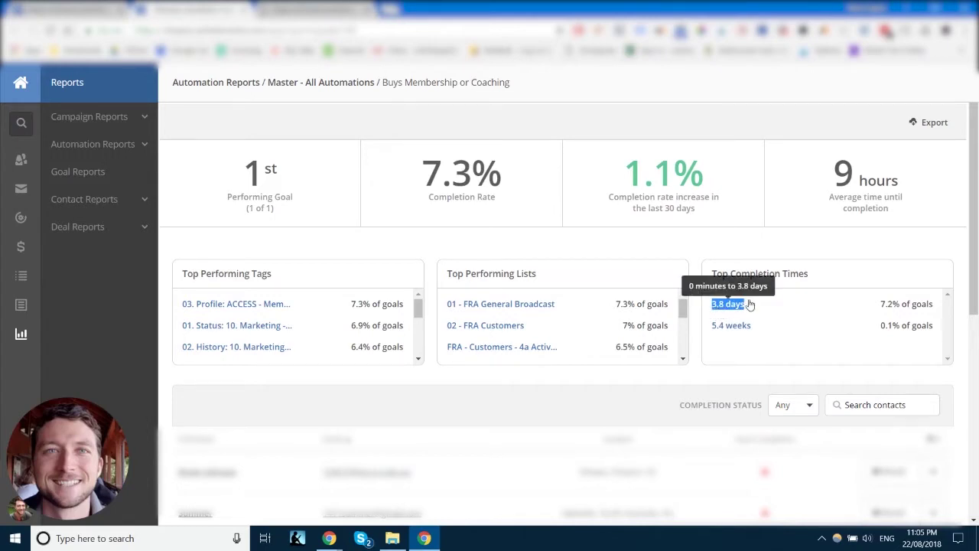
click(755, 310)
drag(750, 309, 709, 308)
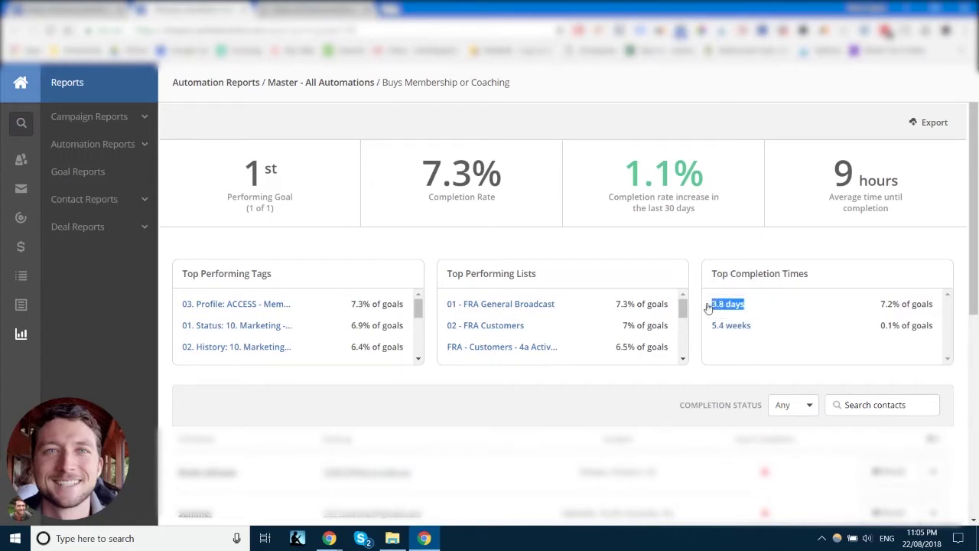
click(760, 304)
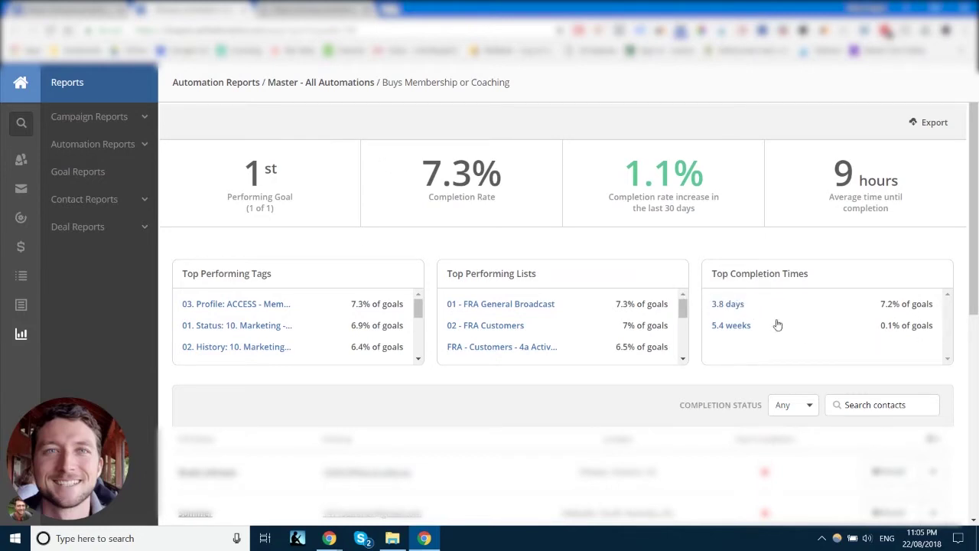
drag(762, 309, 713, 310)
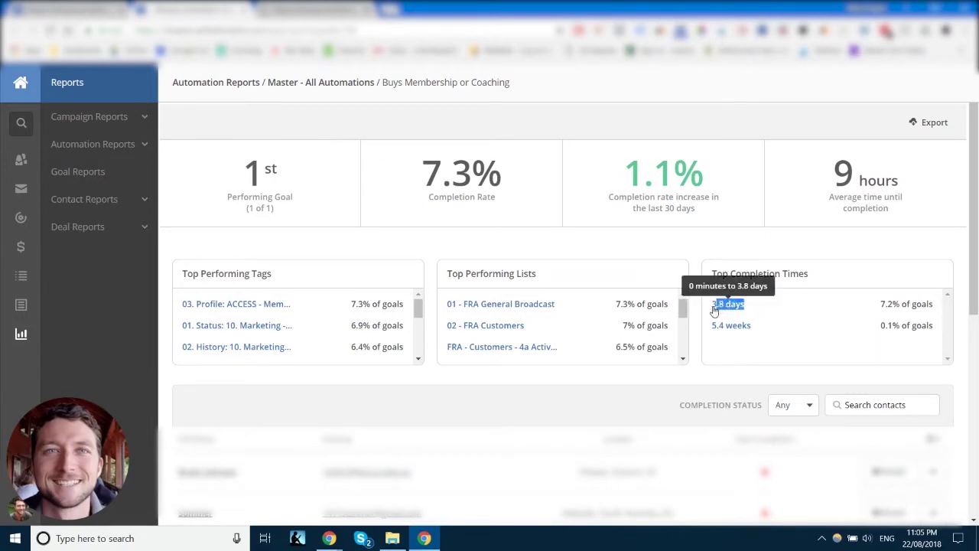
click(717, 273)
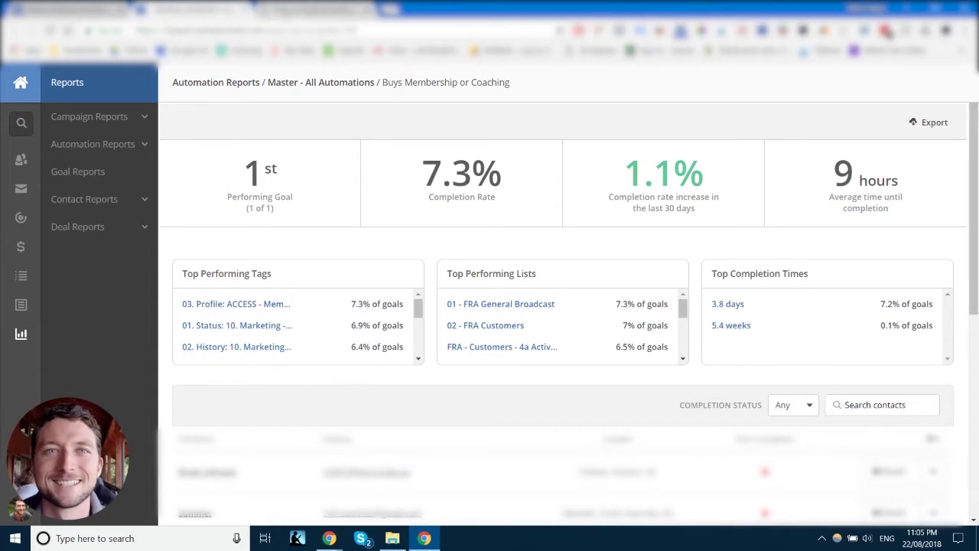
- Close the goal report and open the Master - Coaching automation from the automations list in a new browser tab
click(244, 10)
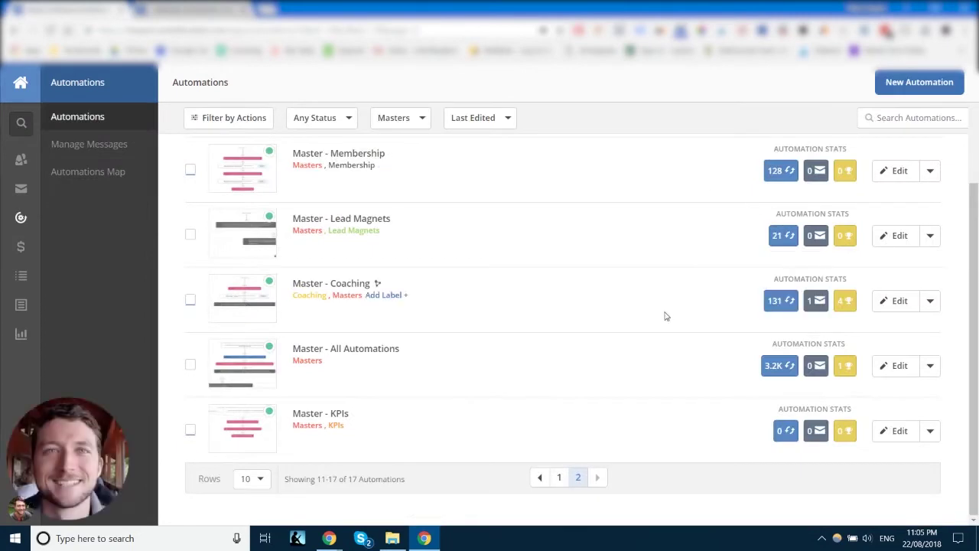
mouse_move(843, 303)
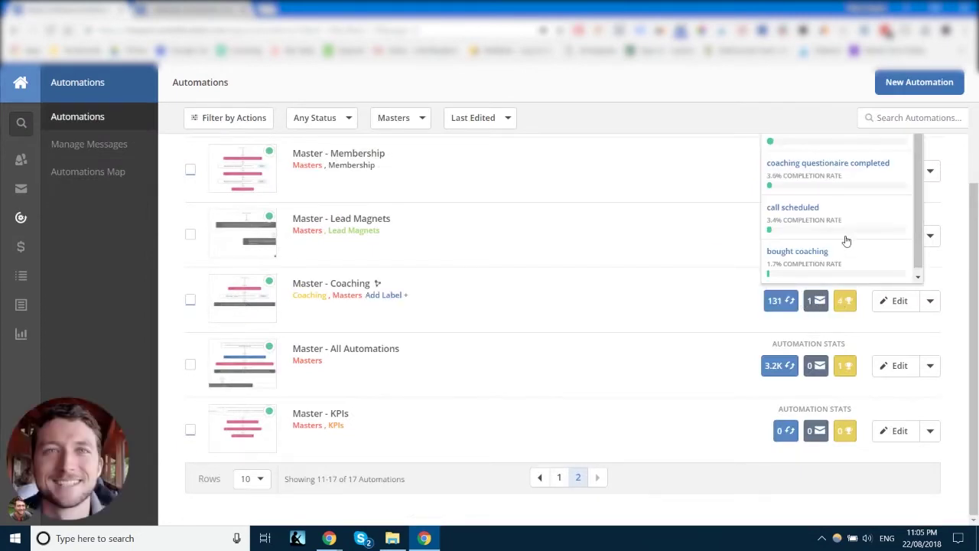
scroll(846, 243, up, 3)
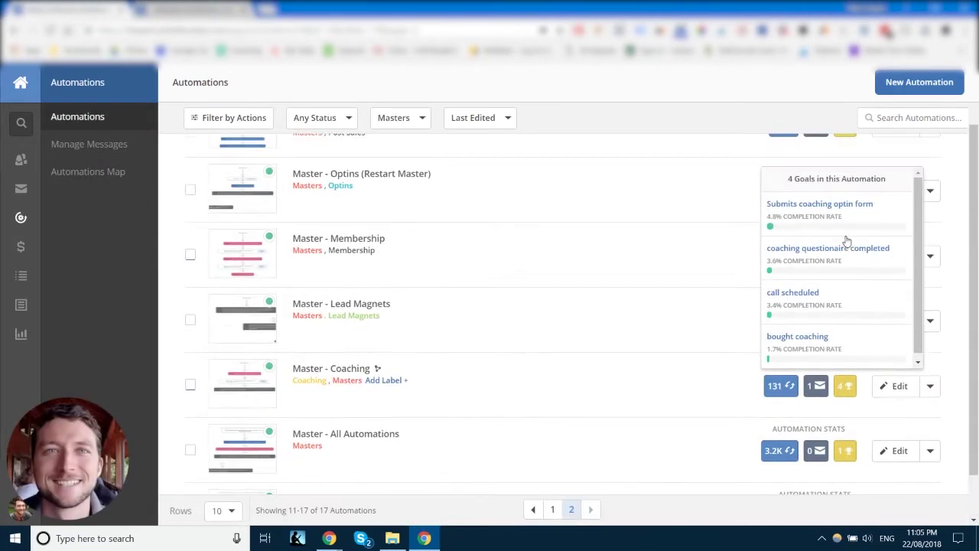
right_click(331, 366)
click(399, 204)
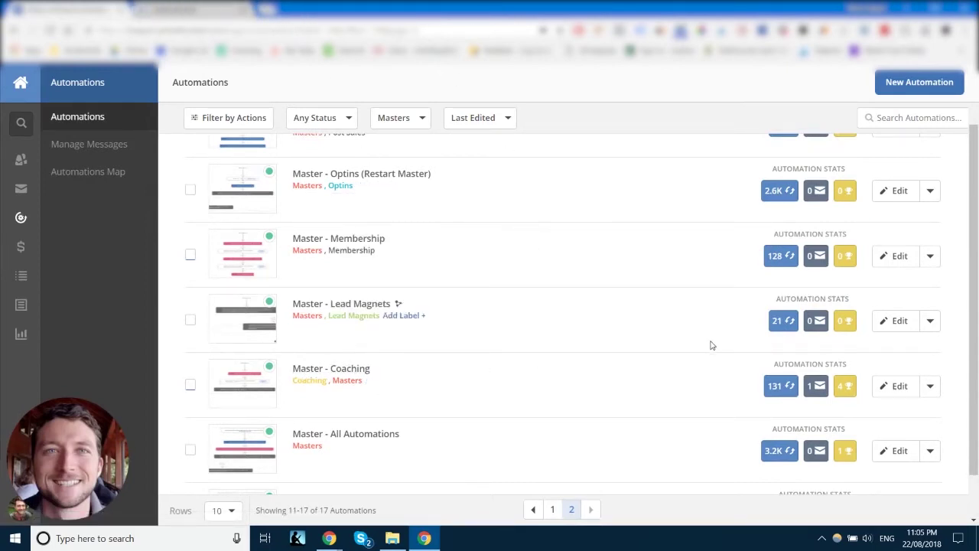
- Review the goals of the Master - Coaching automation and their completion rates in the automations list
scroll(796, 367, down, 2)
mouse_move(845, 332)
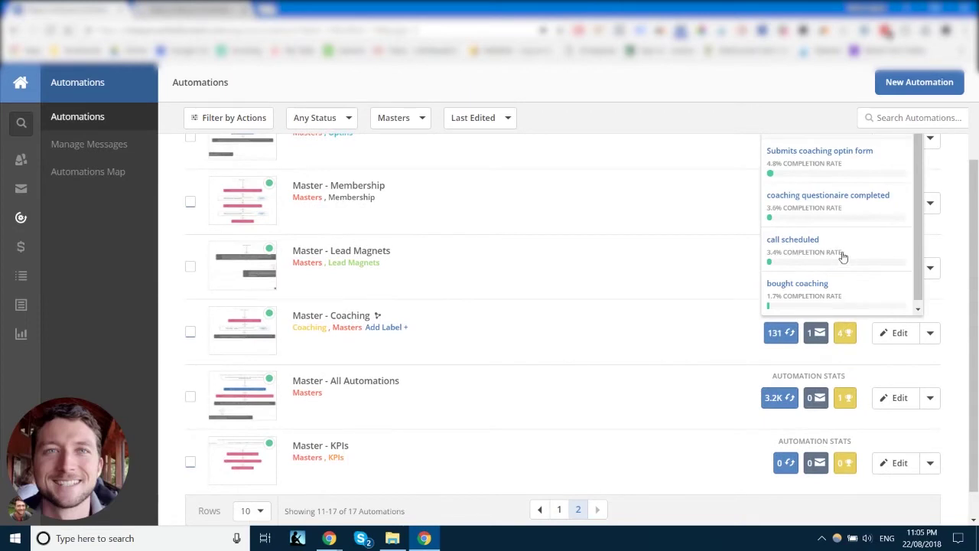
scroll(840, 255, up, 2)
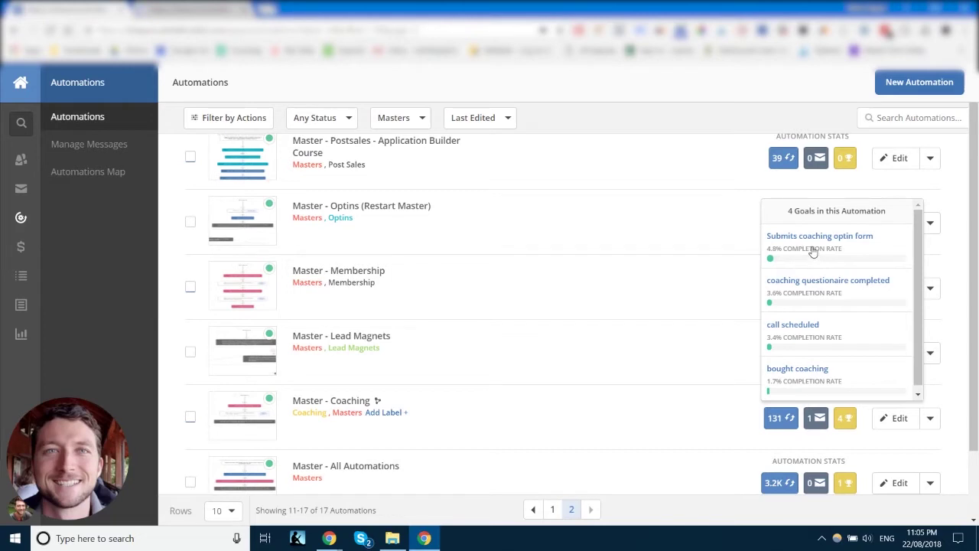
scroll(841, 256, down, 1)
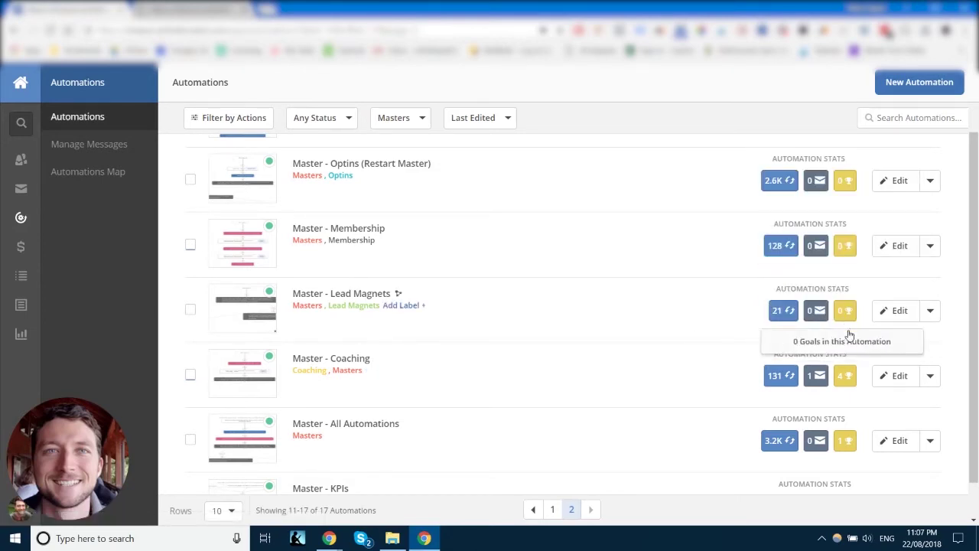
mouse_move(845, 374)
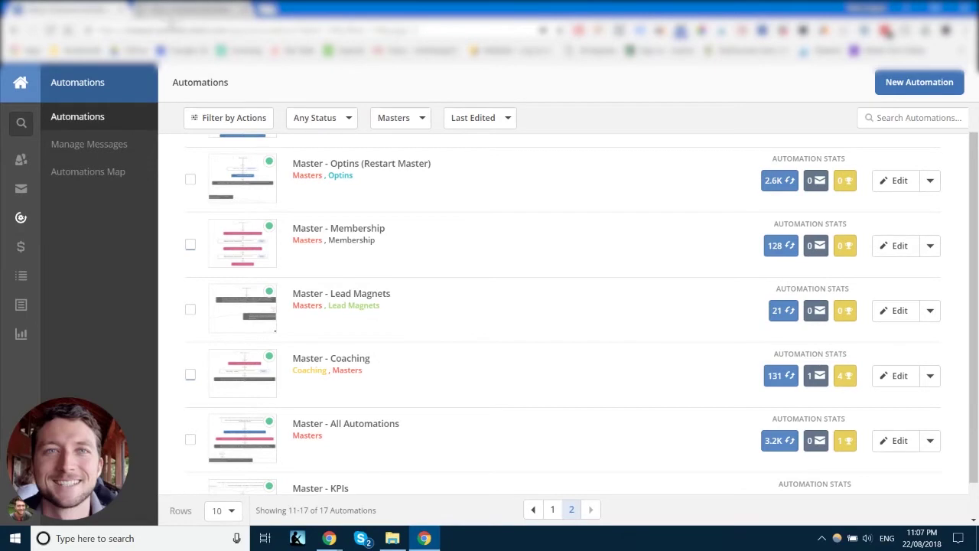
- Switch to the opened Master - Coaching automation and zoom out its workflow to view it from the start trigger
click(170, 11)
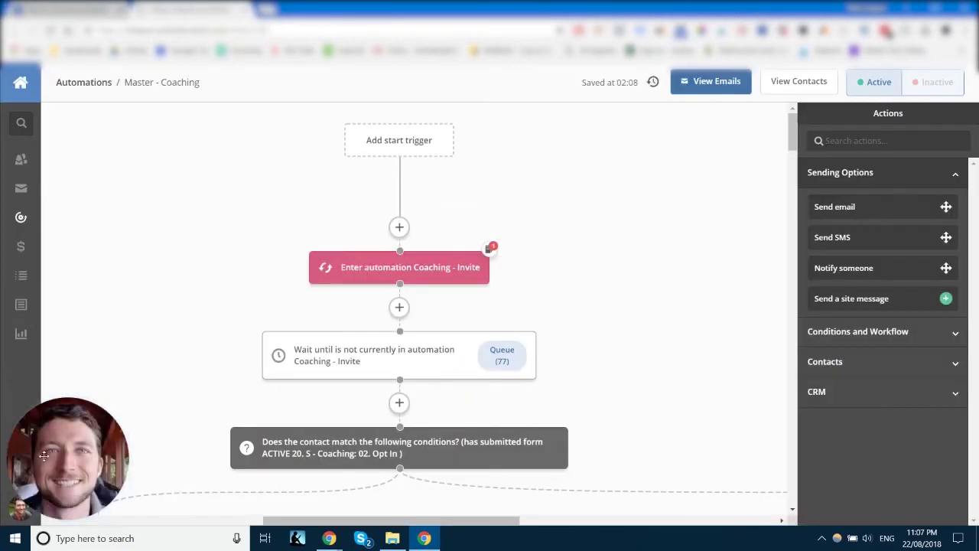
scroll(151, 372, down, 3)
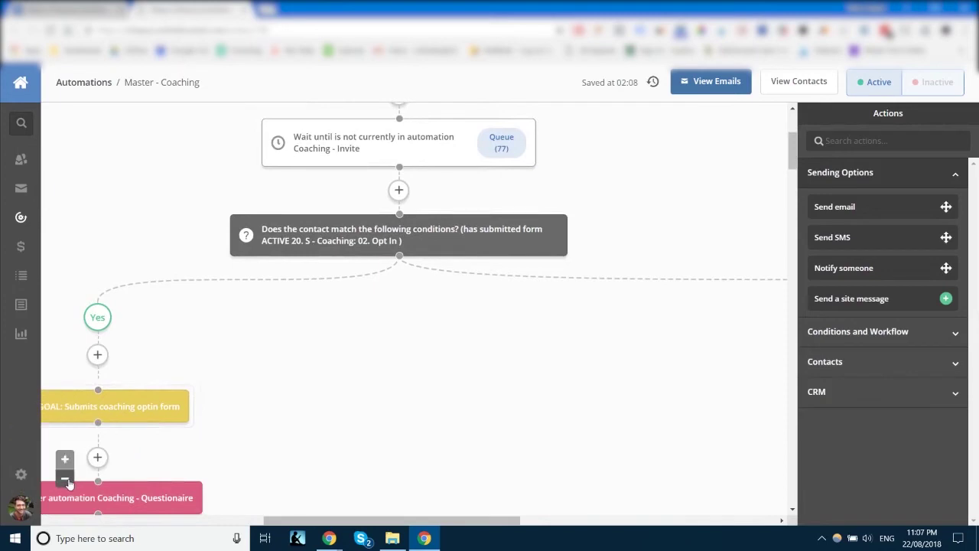
click(65, 478)
click(65, 478)
scroll(473, 231, up, 3)
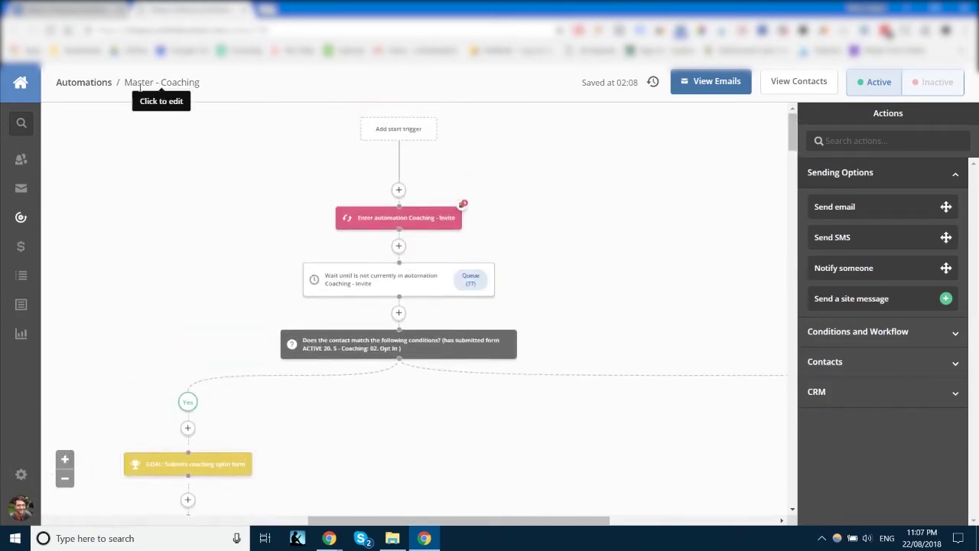
- Examine the workflow's opening actions, from the Coaching - Invite automation and its wait to the coaching opt-in form condition
scroll(331, 198, down, 1)
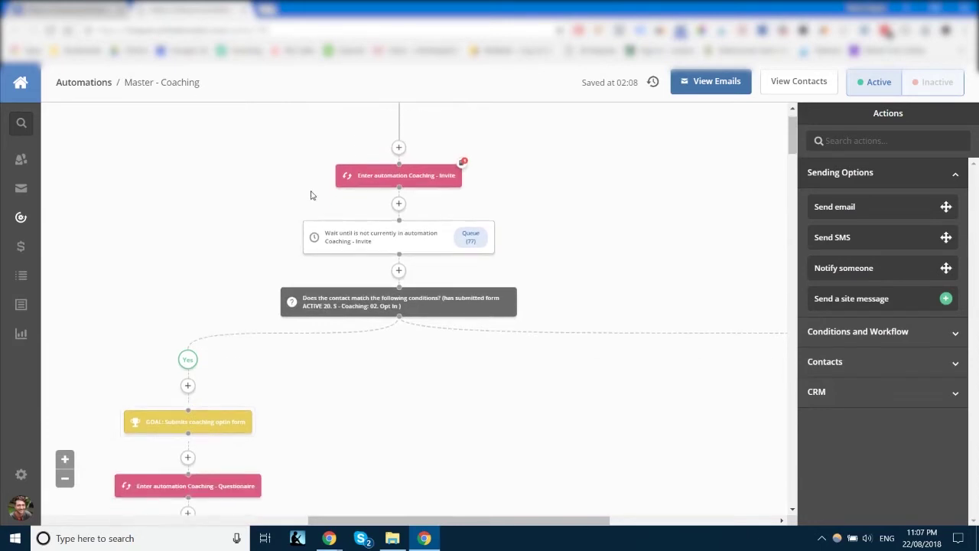
scroll(311, 197, up, 1)
mouse_move(409, 228)
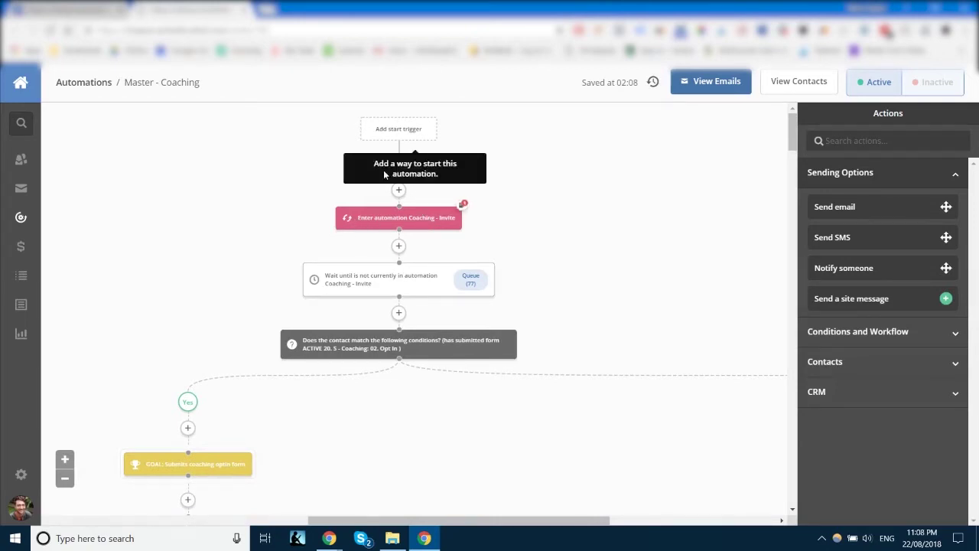
mouse_move(375, 219)
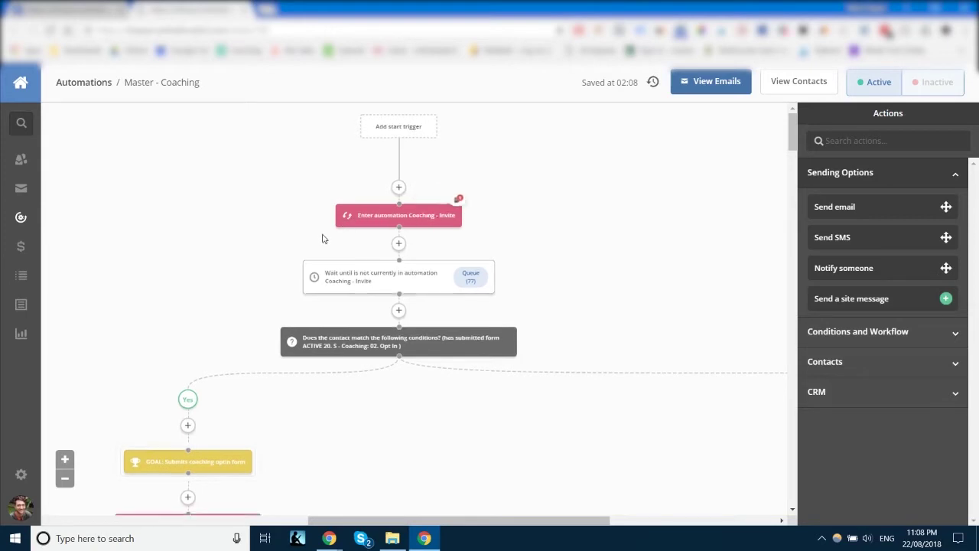
scroll(303, 216, down, 5)
scroll(419, 238, up, 5)
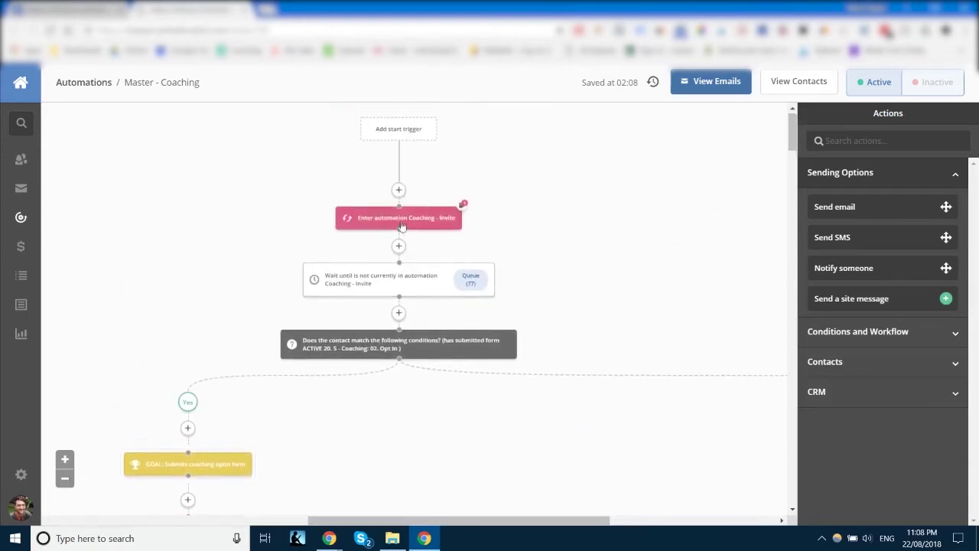
mouse_move(387, 274)
scroll(379, 265, down, 1)
scroll(379, 264, down, 2)
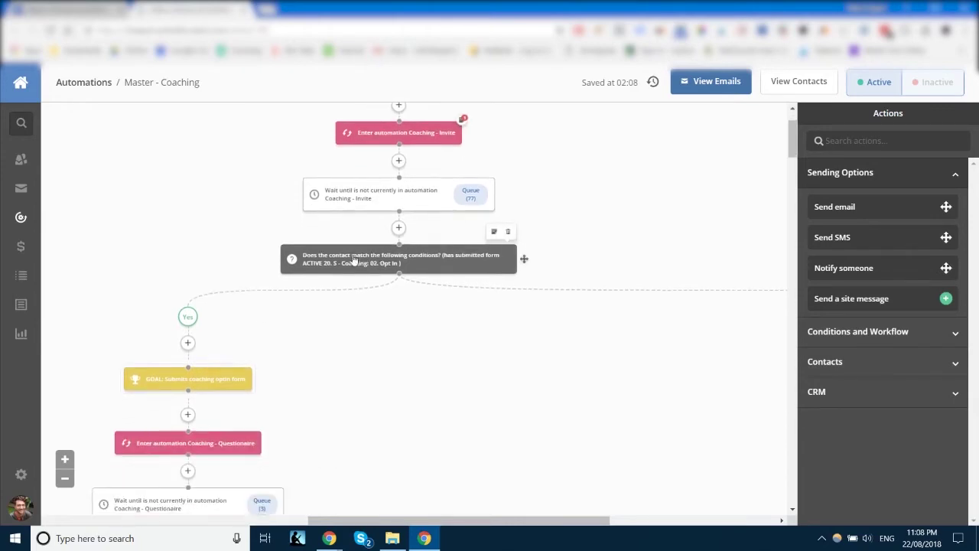
scroll(364, 260, down, 1)
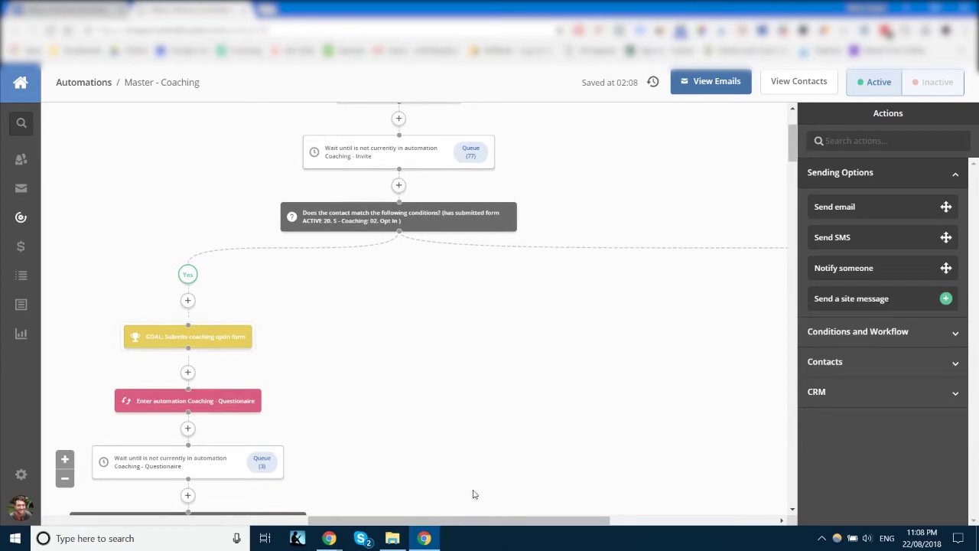
- Examine how the Yes branch of the opt-in form condition leads to the "Submits coaching optin form" goal
drag(485, 522, 427, 511)
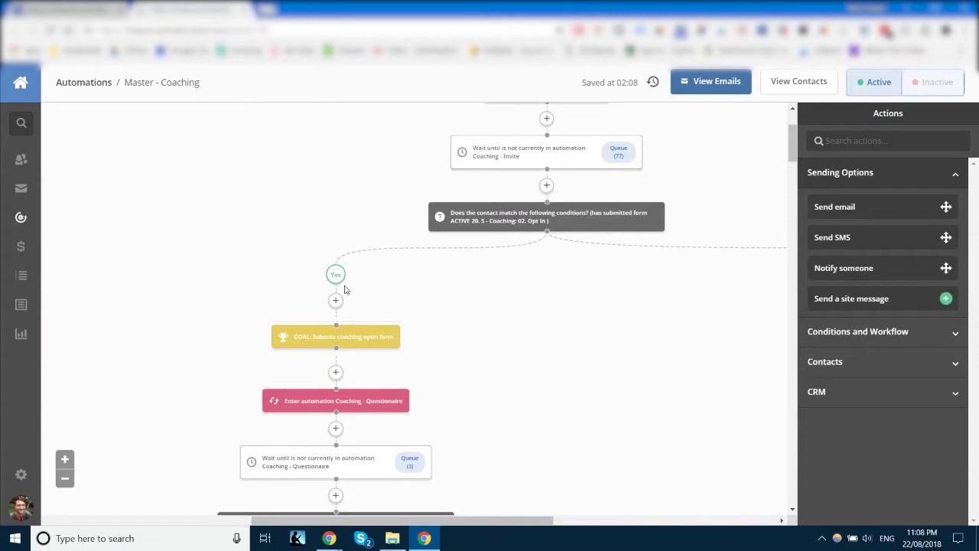
scroll(337, 290, down, 3)
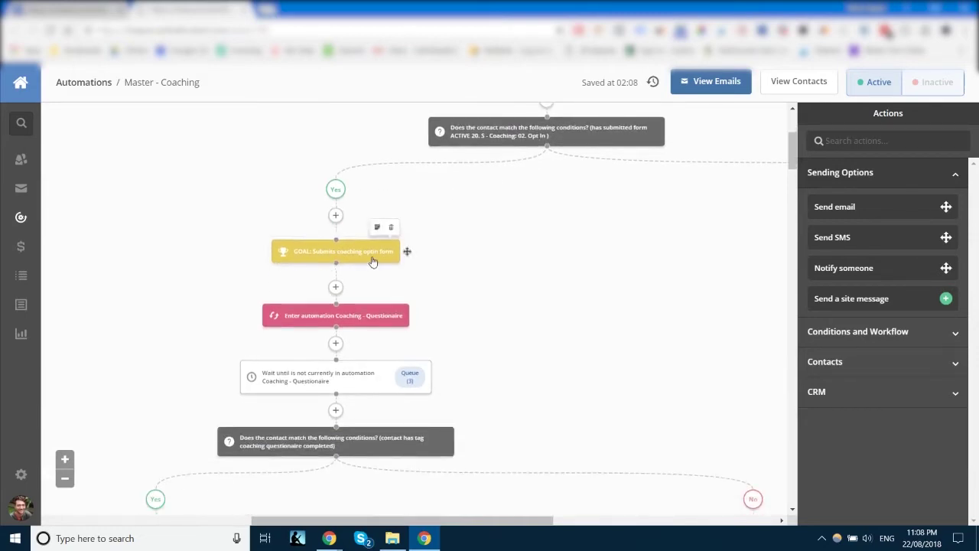
scroll(348, 337, up, 5)
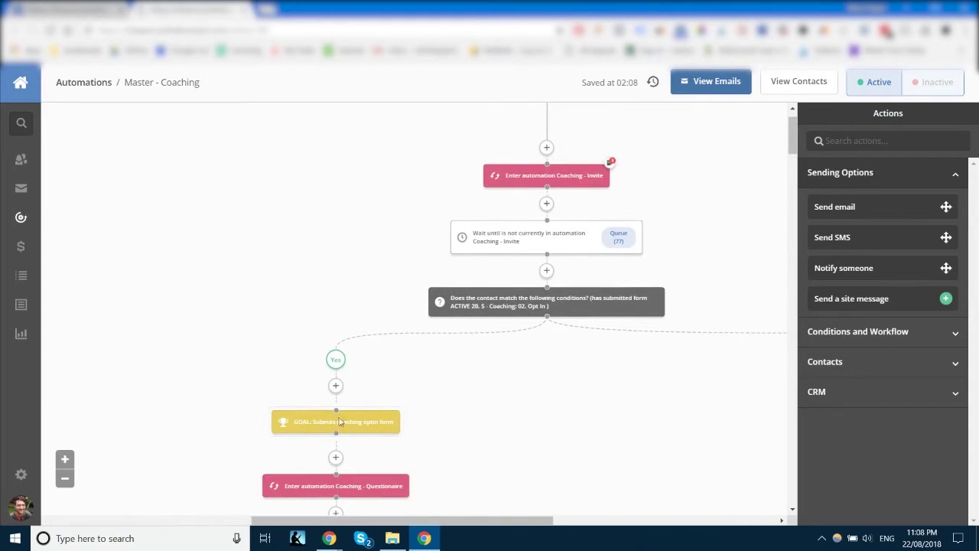
scroll(386, 356, down, 1)
scroll(514, 285, up, 2)
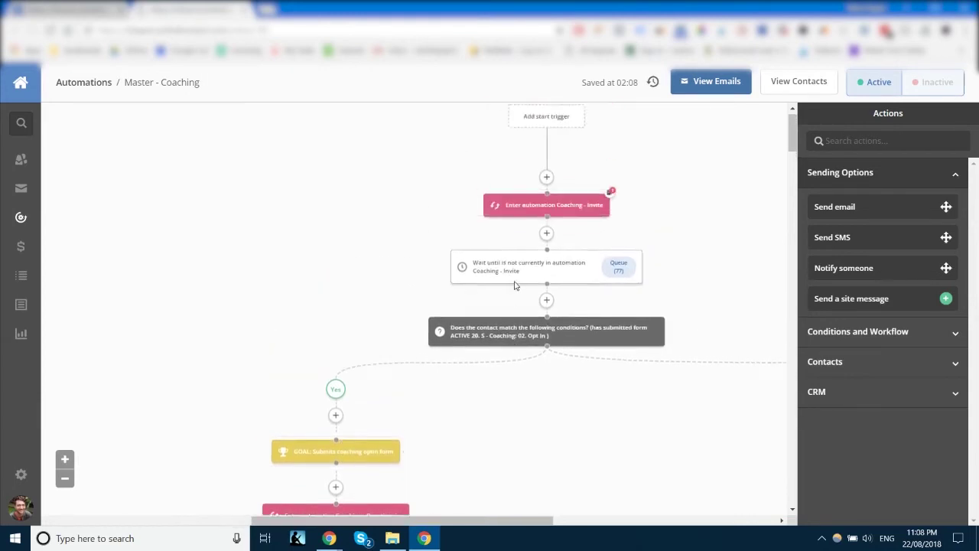
mouse_move(374, 471)
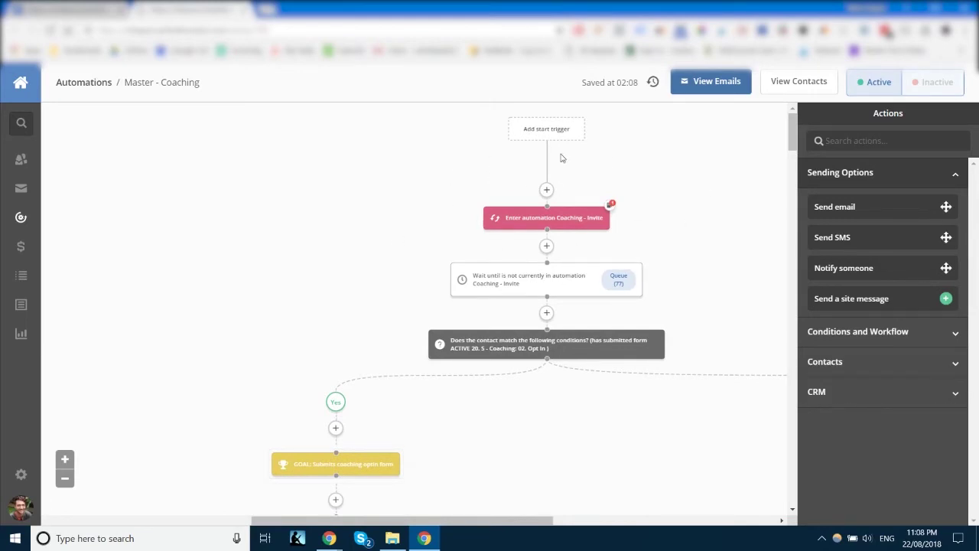
scroll(474, 271, down, 3)
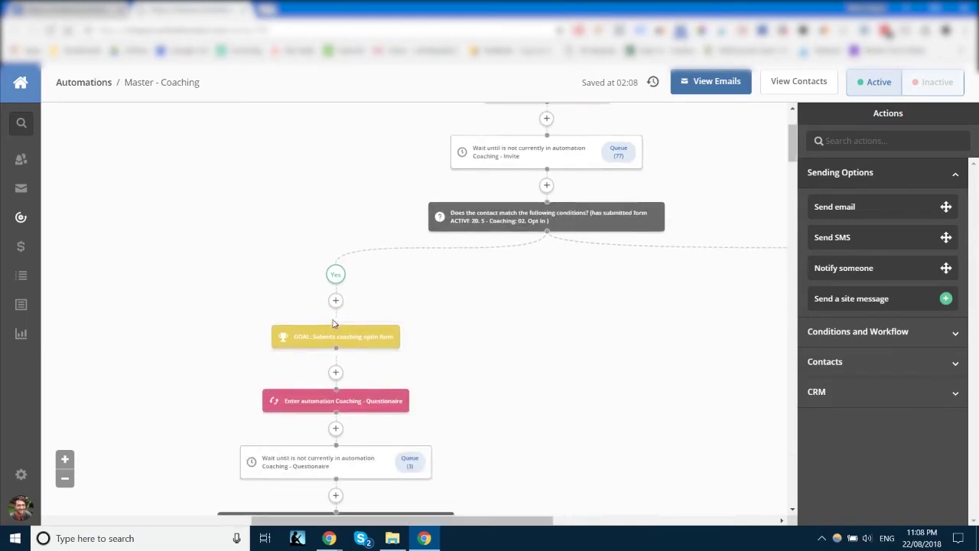
- Examine the No branch of the opt-in form condition, including its Visited Coaching Page deal stage check and both outcomes
drag(461, 520, 700, 493)
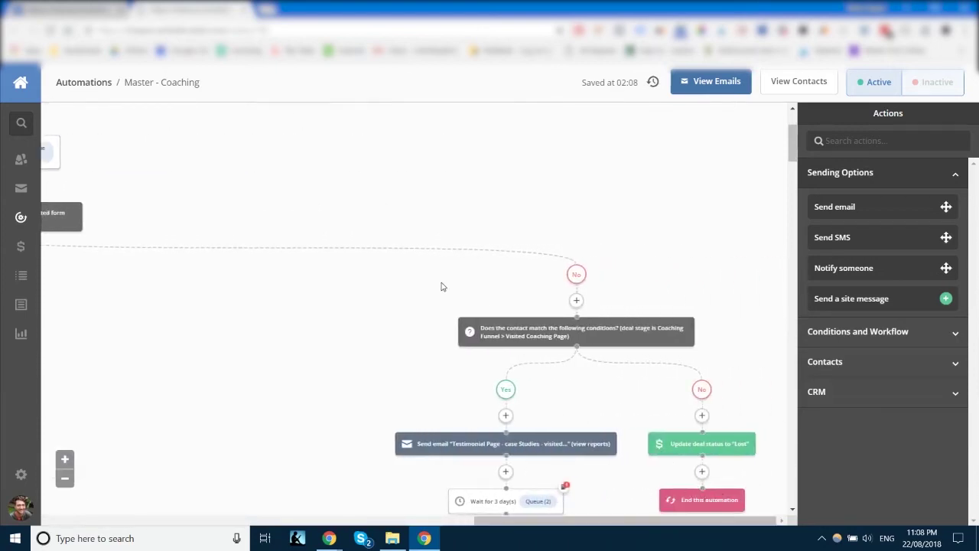
scroll(452, 281, down, 3)
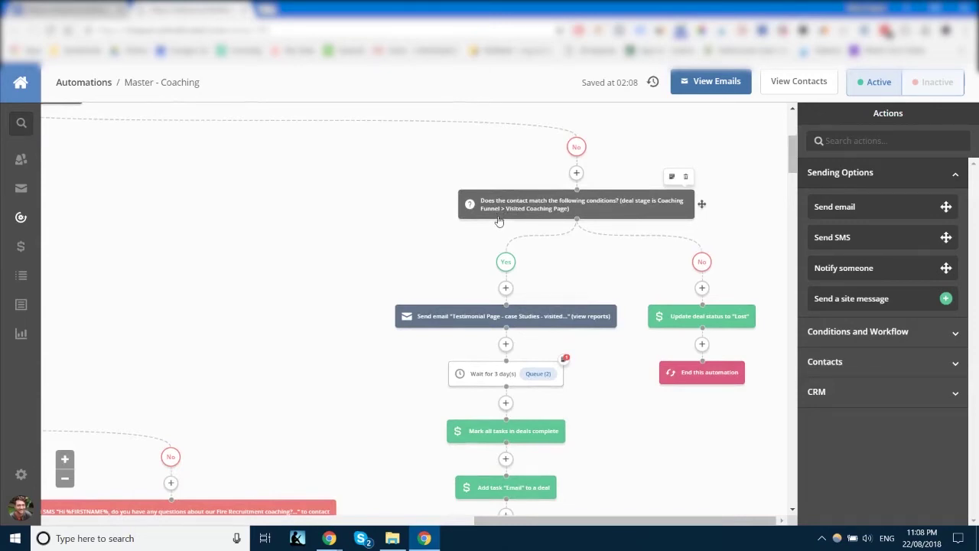
scroll(474, 226, down, 2)
mouse_move(429, 230)
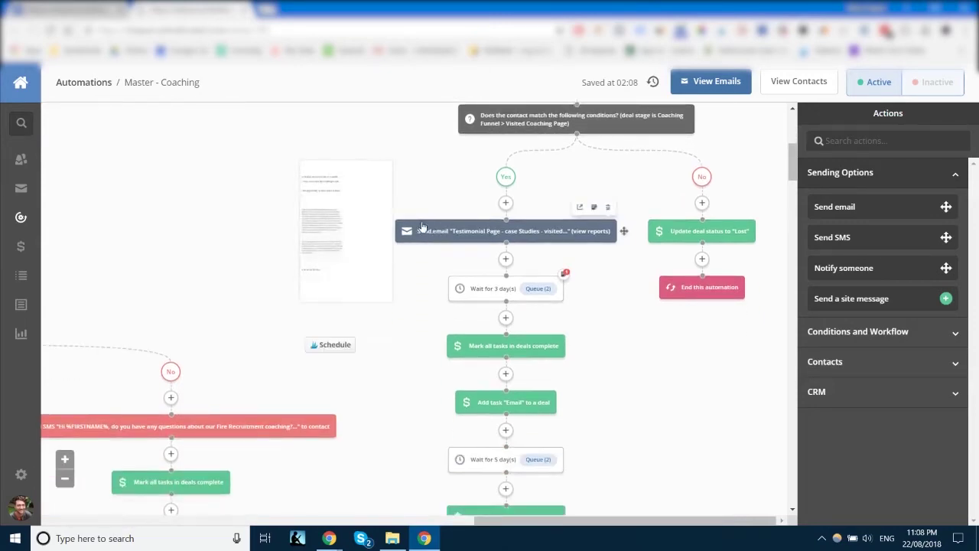
scroll(625, 181, up, 1)
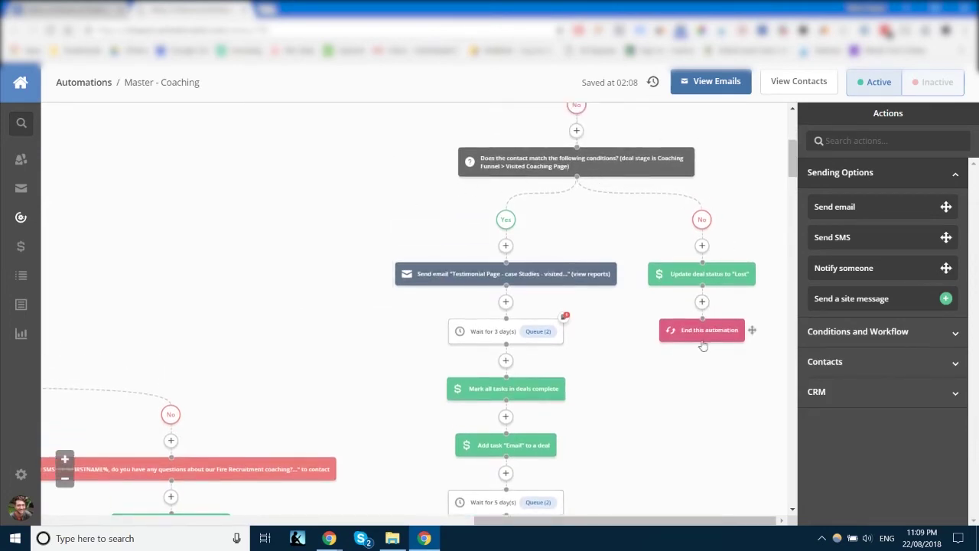
scroll(566, 173, down, 2)
scroll(558, 171, up, 1)
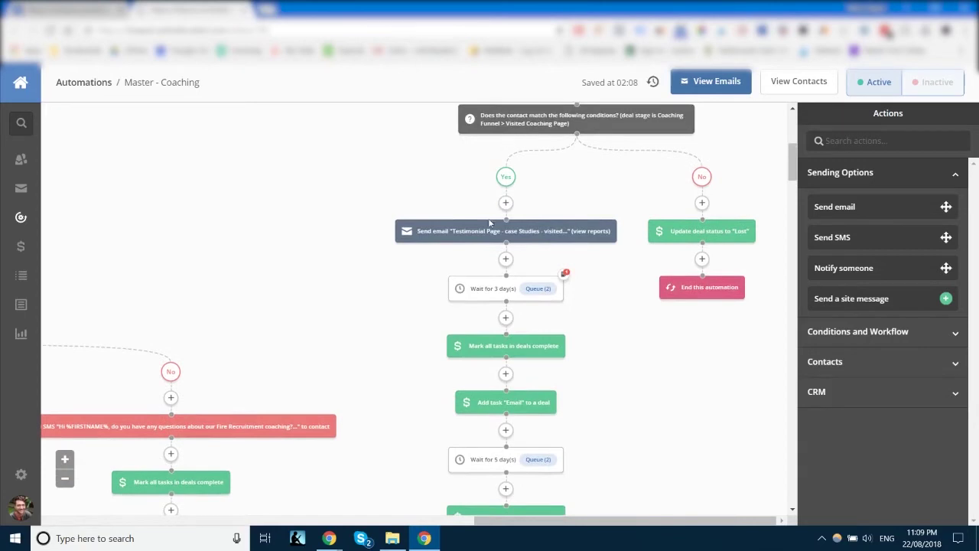
- Review the waits and deal tasks that follow the testimonial email, down to the Lost status update and automation end
scroll(490, 222, down, 2)
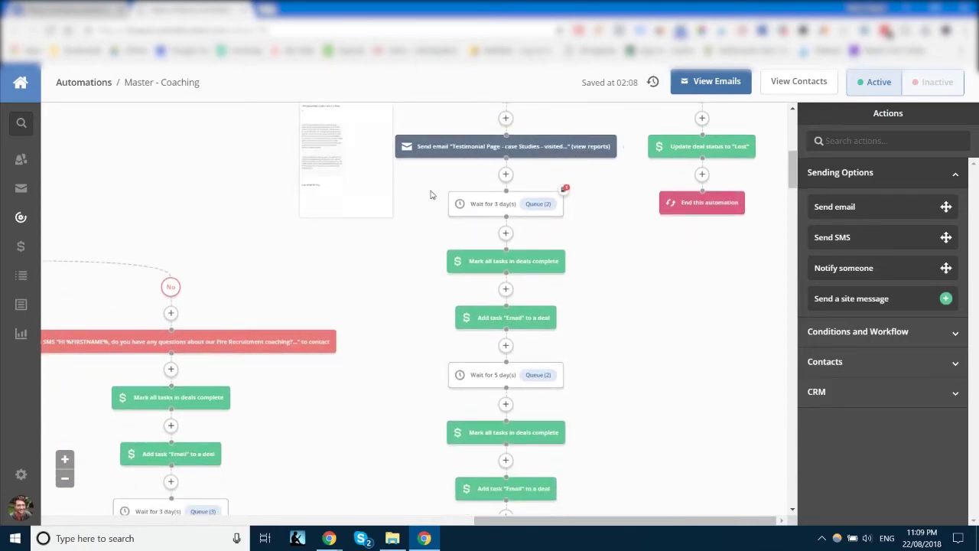
scroll(440, 169, down, 2)
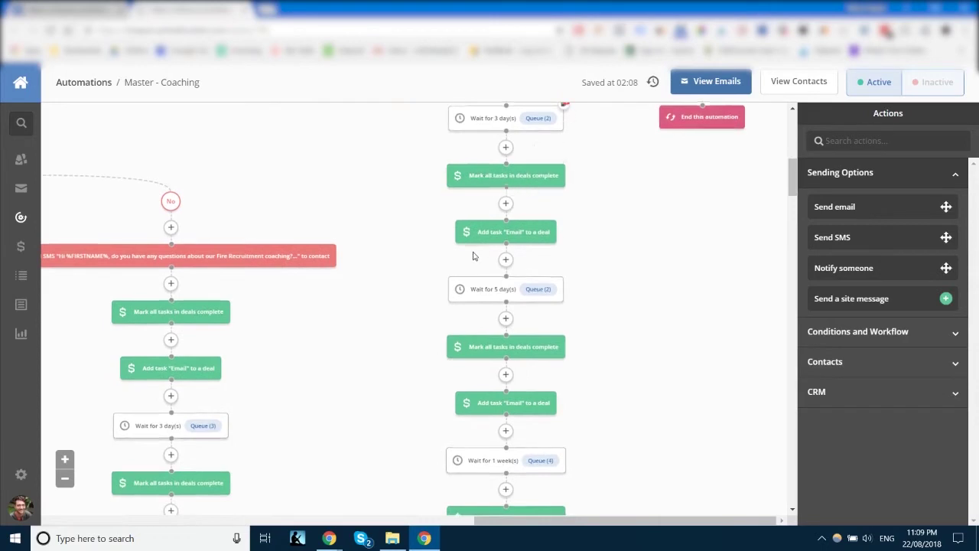
scroll(475, 256, down, 2)
scroll(510, 313, down, 4)
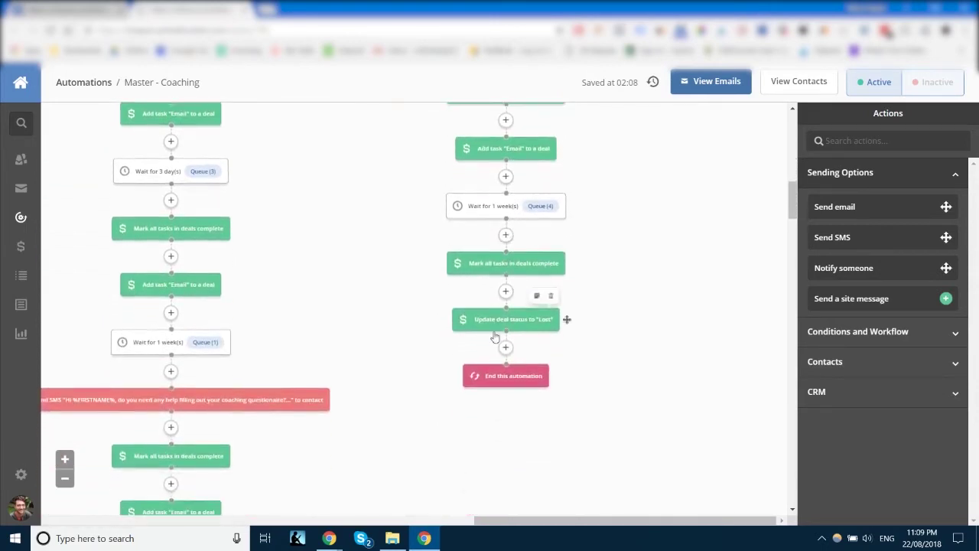
scroll(484, 275, up, 15)
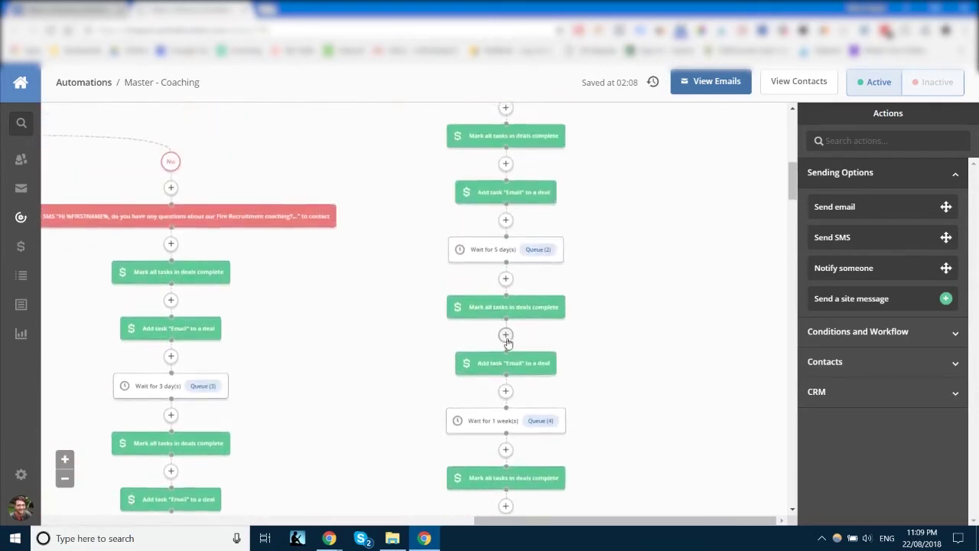
scroll(510, 440, down, 4)
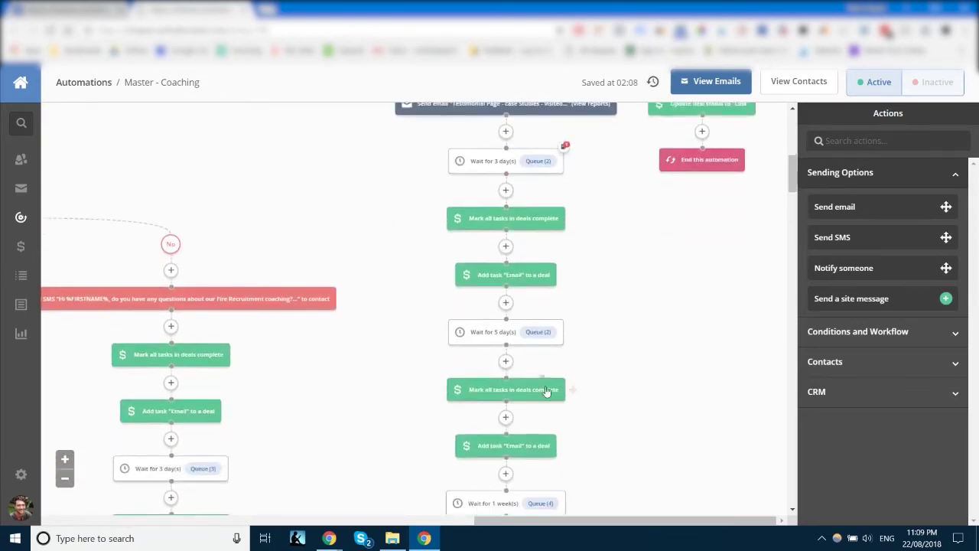
scroll(442, 312, up, 6)
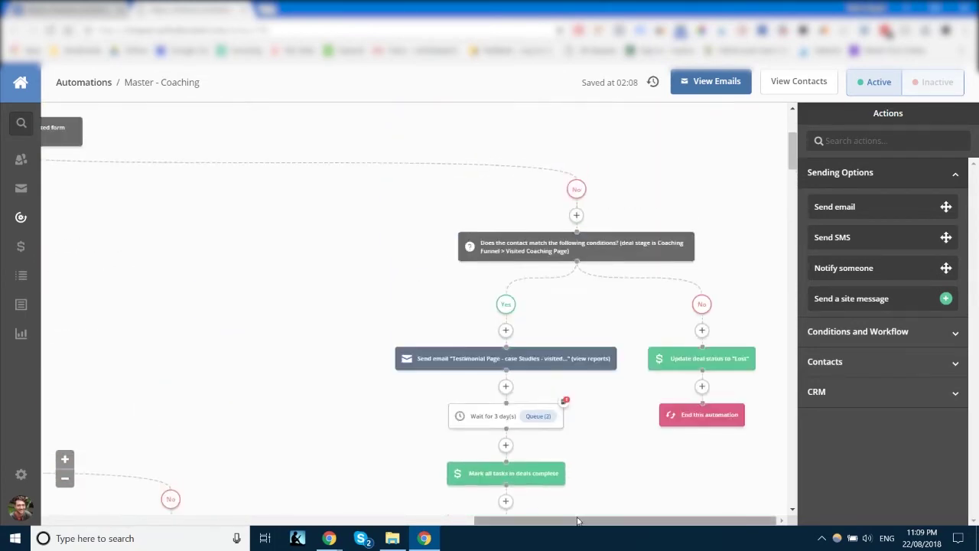
- Return to the opt-in Yes branch and examine the Coaching - Questionaire automation, its wait, and the coaching questionaire completed goal
drag(580, 521, 321, 538)
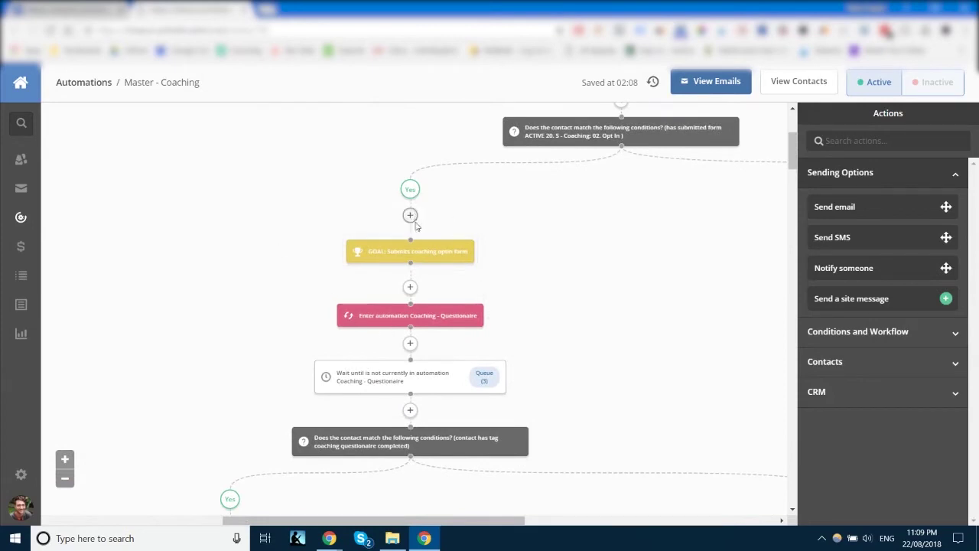
scroll(411, 218, down, 2)
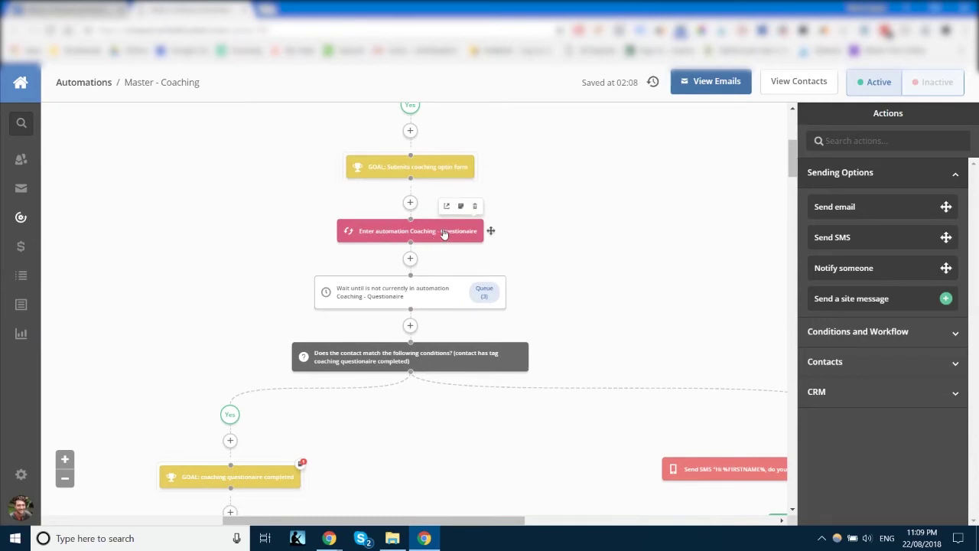
scroll(423, 230, down, 2)
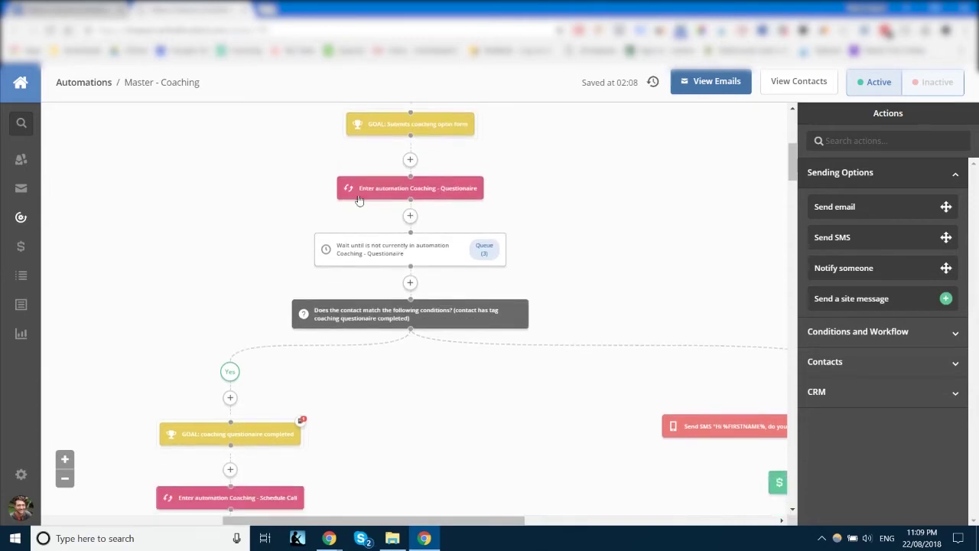
scroll(421, 178, down, 1)
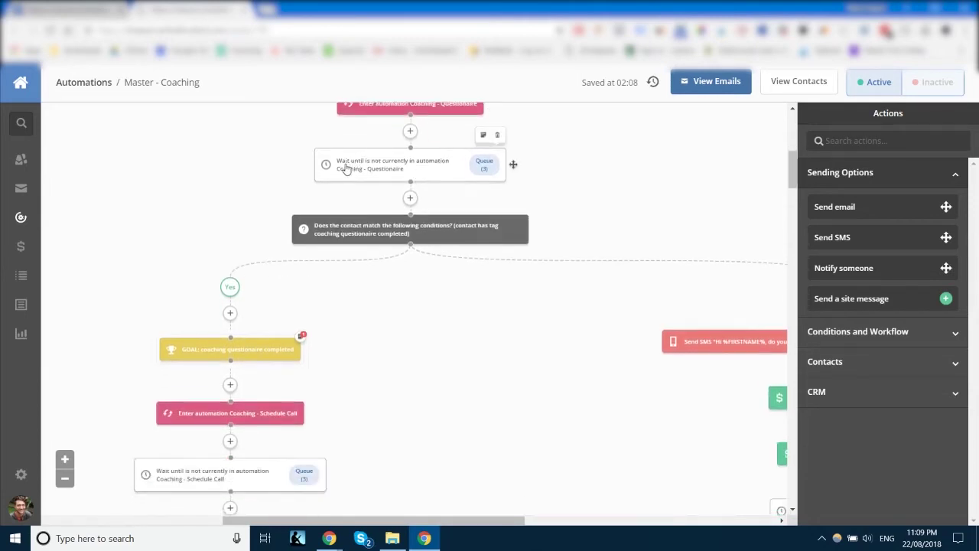
scroll(368, 169, up, 1)
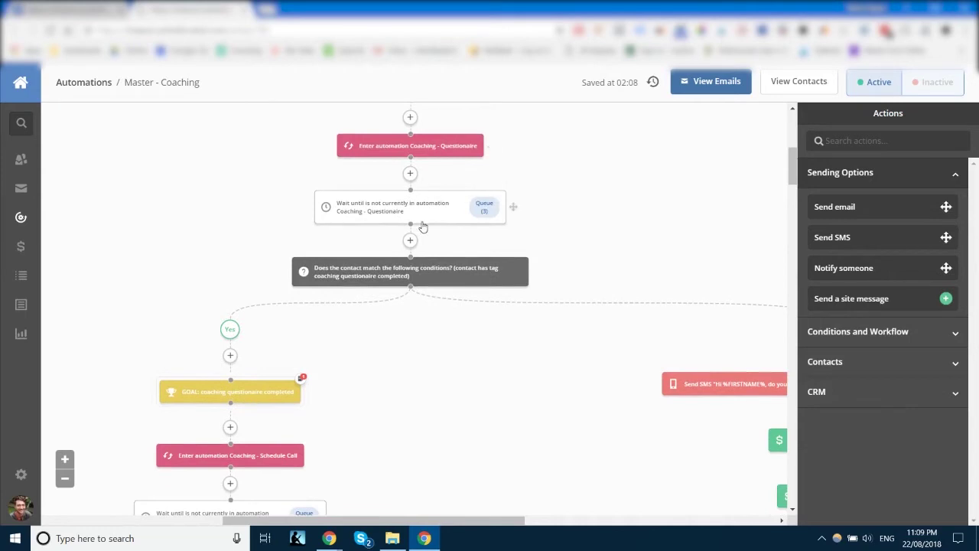
scroll(423, 228, down, 1)
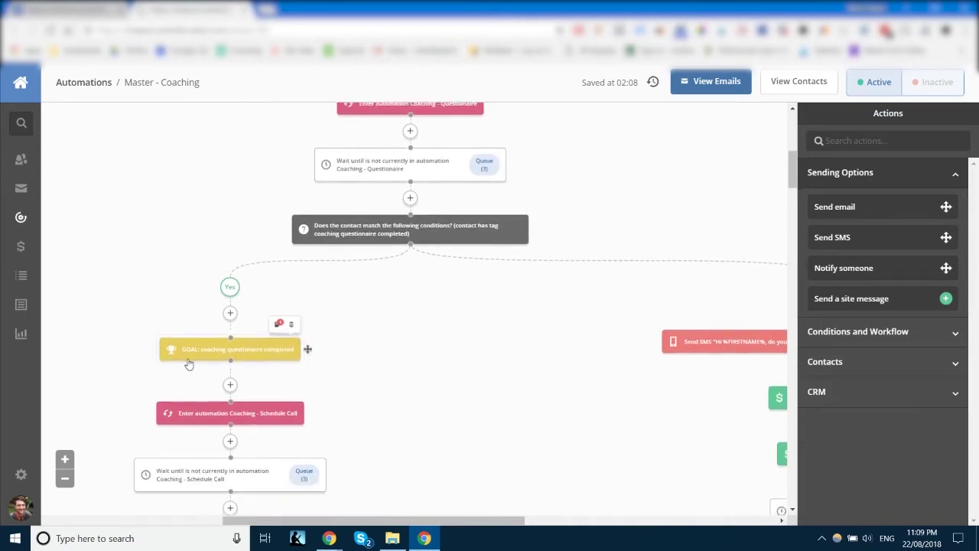
scroll(376, 185, up, 2)
mouse_move(358, 194)
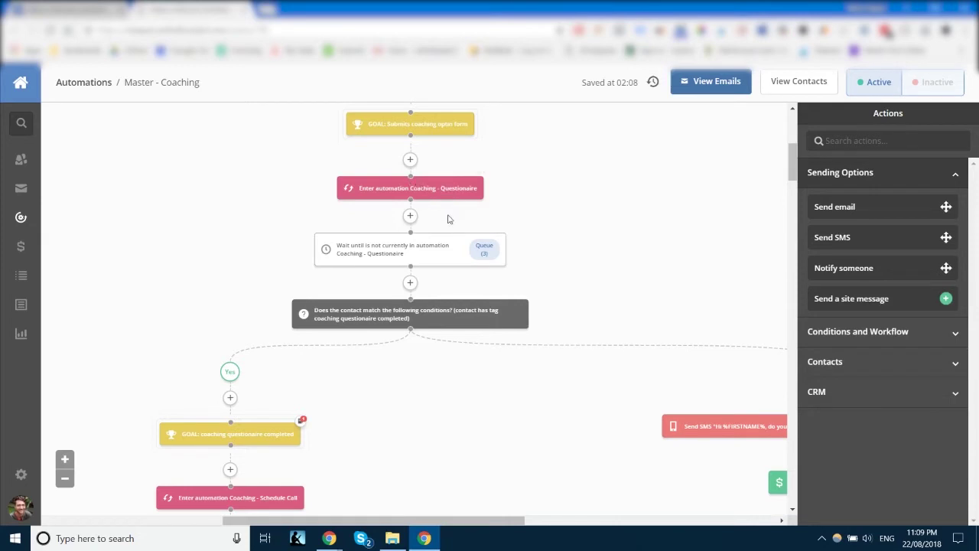
- Examine the condition checking for the coaching questionaire completed tag and the actions on its Yes branch
scroll(459, 218, down, 3)
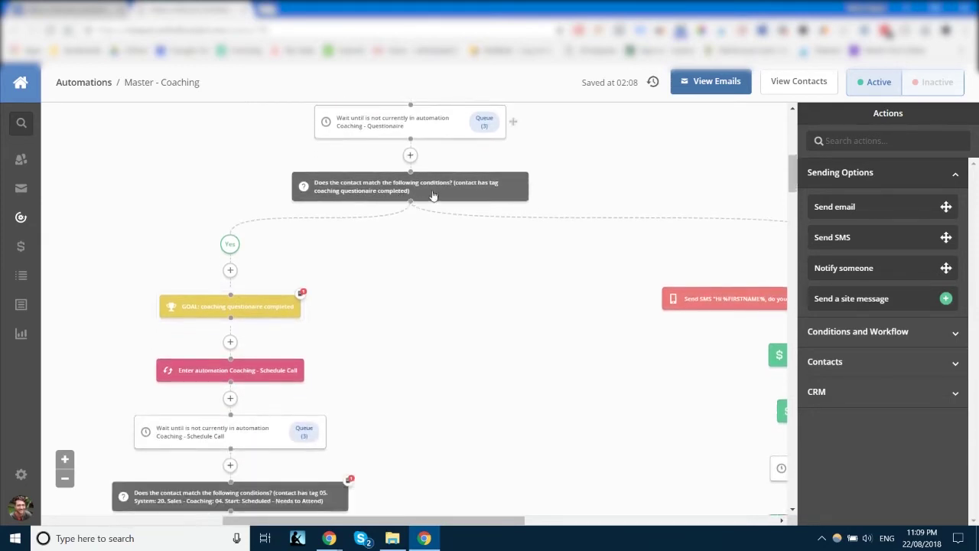
scroll(389, 164, up, 2)
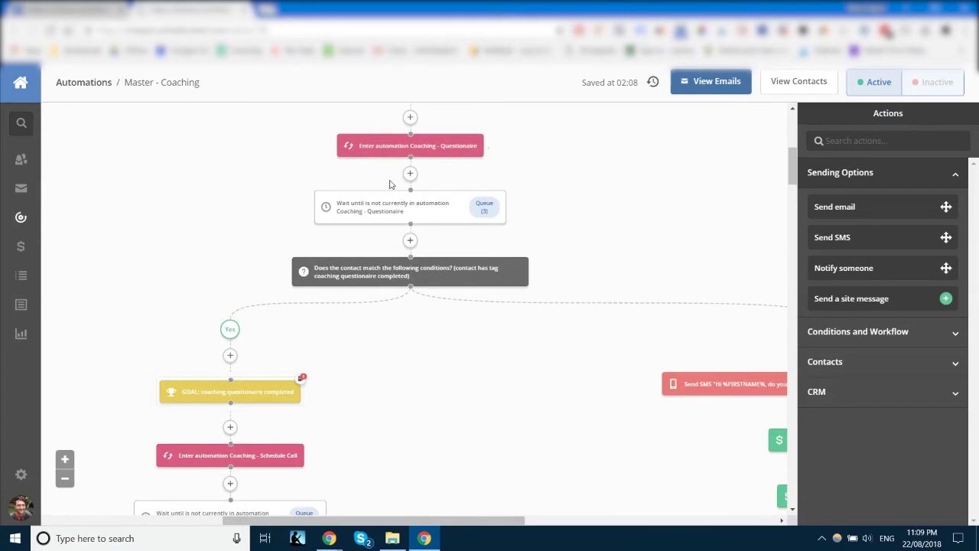
scroll(437, 210, down, 2)
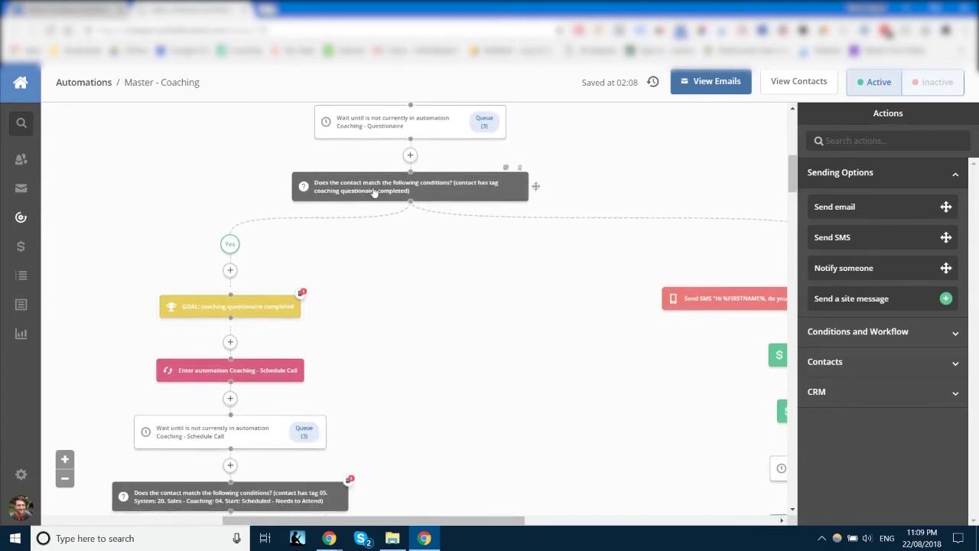
scroll(467, 213, down, 1)
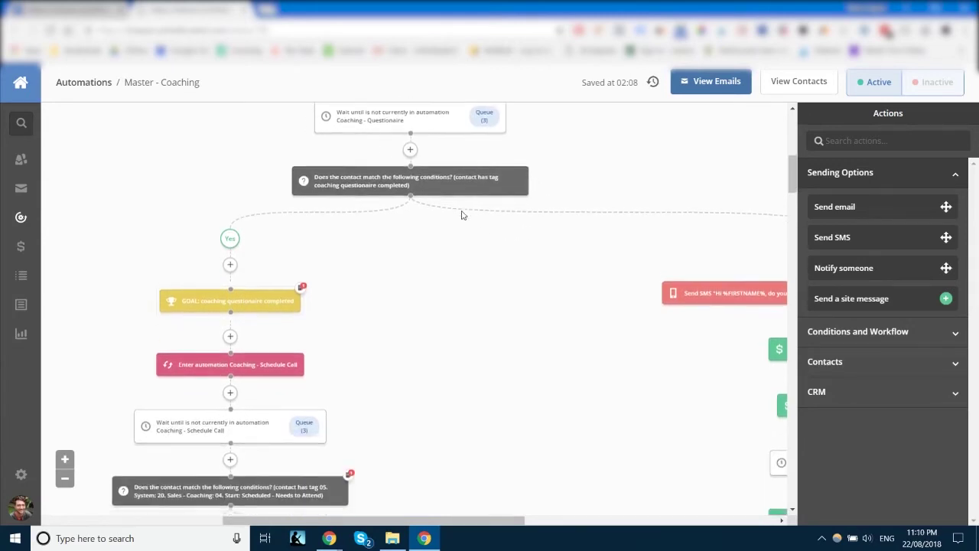
scroll(367, 179, up, 1)
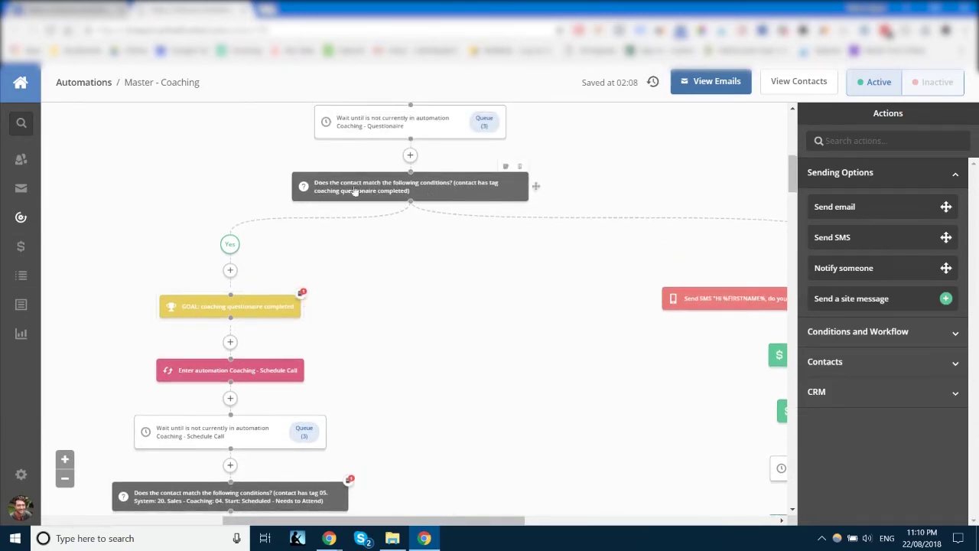
- Examine the No branch of the coaching questionaire completed condition, from its first SMS through the waits and deal tasks to the automation end
drag(447, 520, 551, 520)
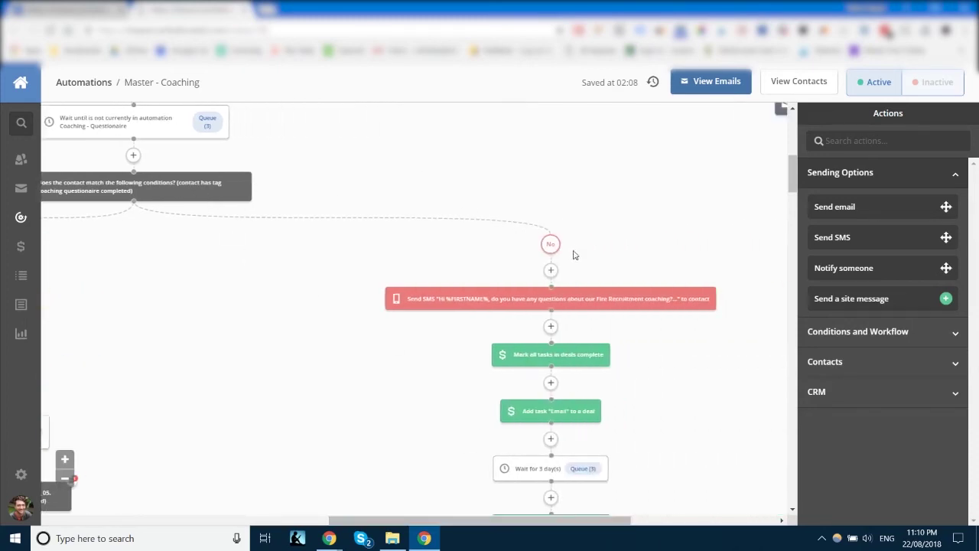
scroll(566, 248, down, 1)
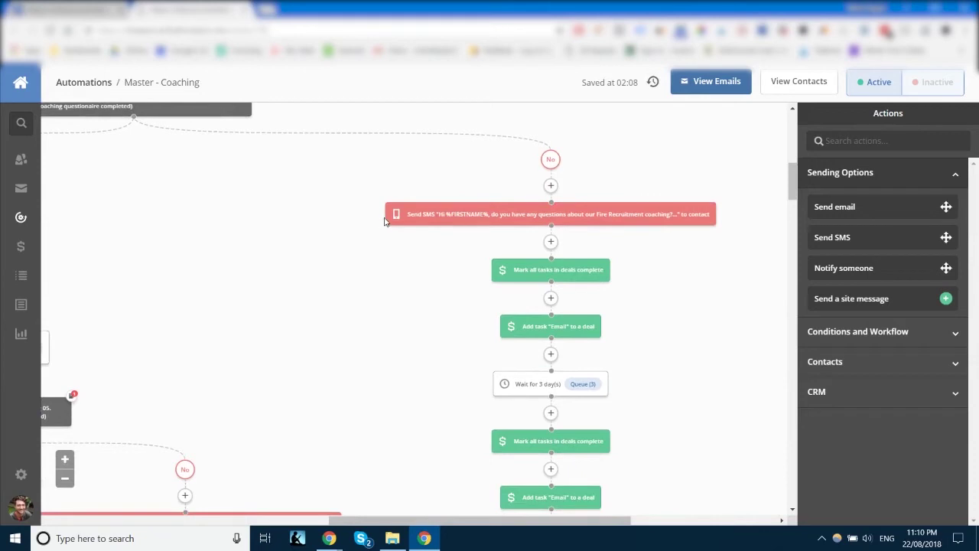
scroll(433, 221, down, 1)
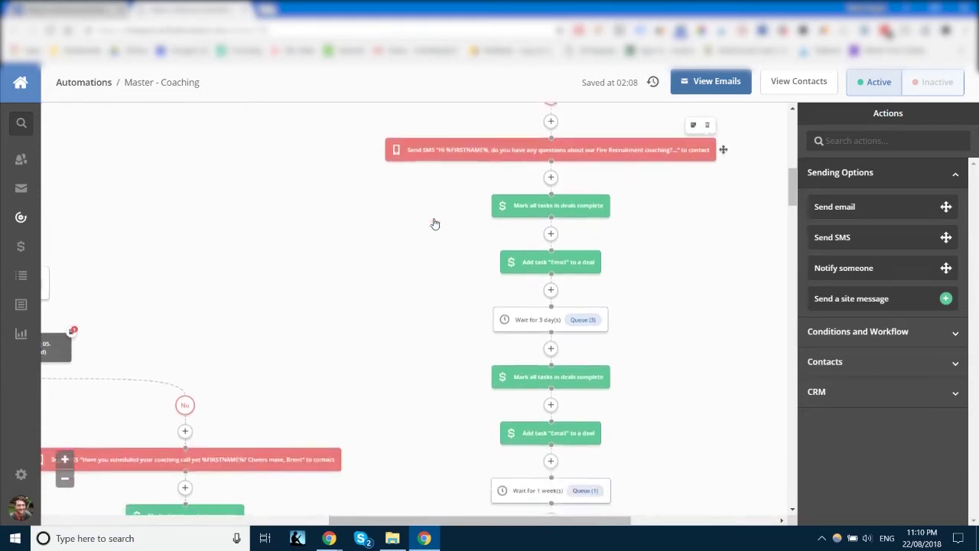
scroll(577, 163, down, 3)
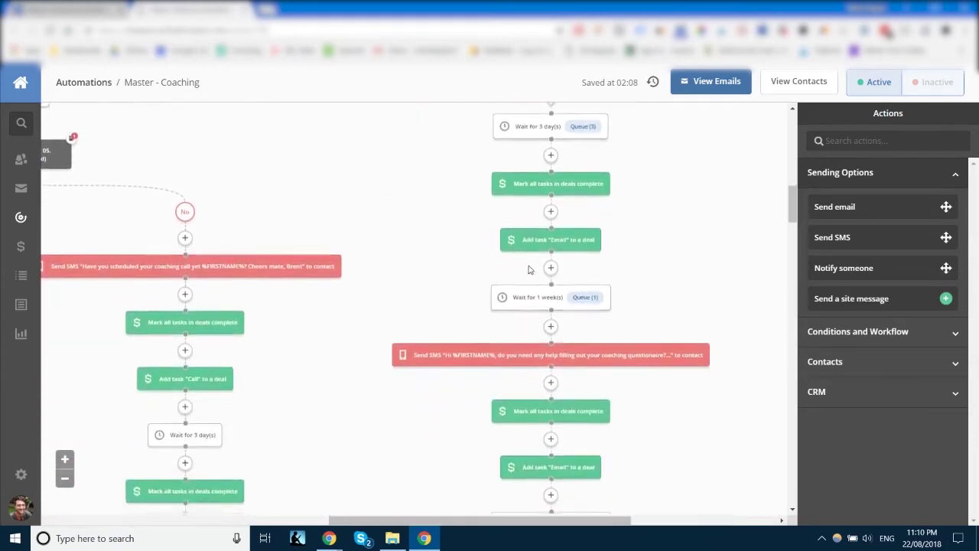
scroll(459, 276, down, 3)
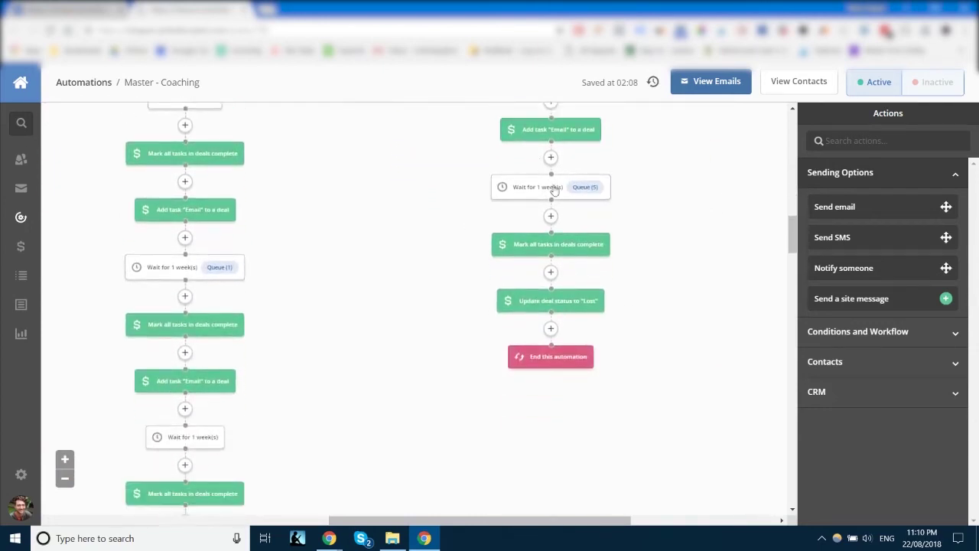
- Return to the questionaire condition's Yes branch and examine the Coaching - Schedule Call automation, its wait, and the Scheduled - Needs to Attend condition
scroll(484, 300, up, 10)
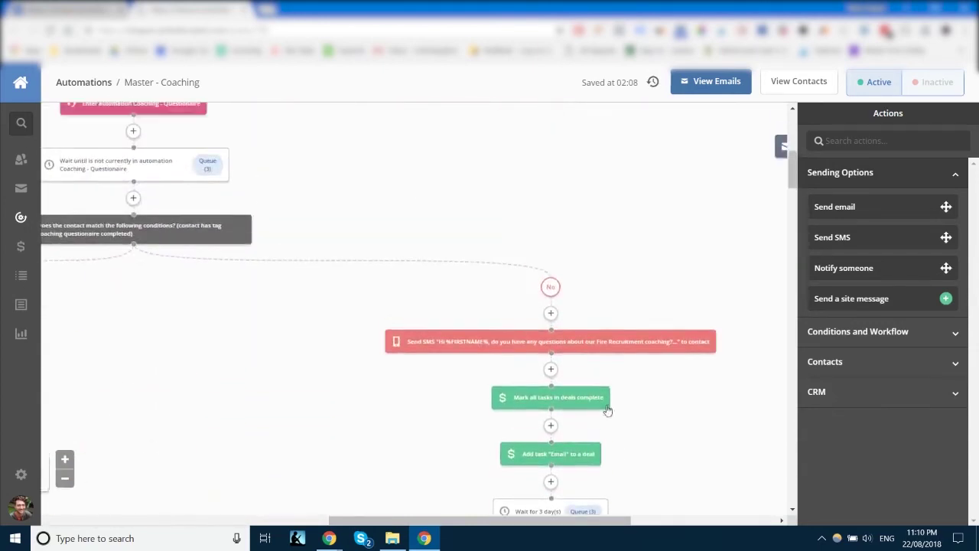
drag(552, 522, 402, 523)
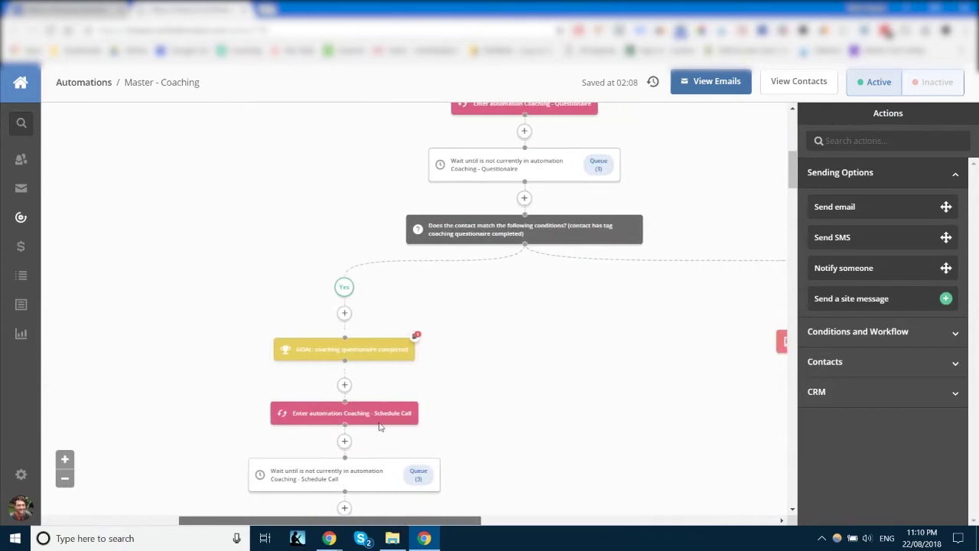
scroll(468, 350, down, 3)
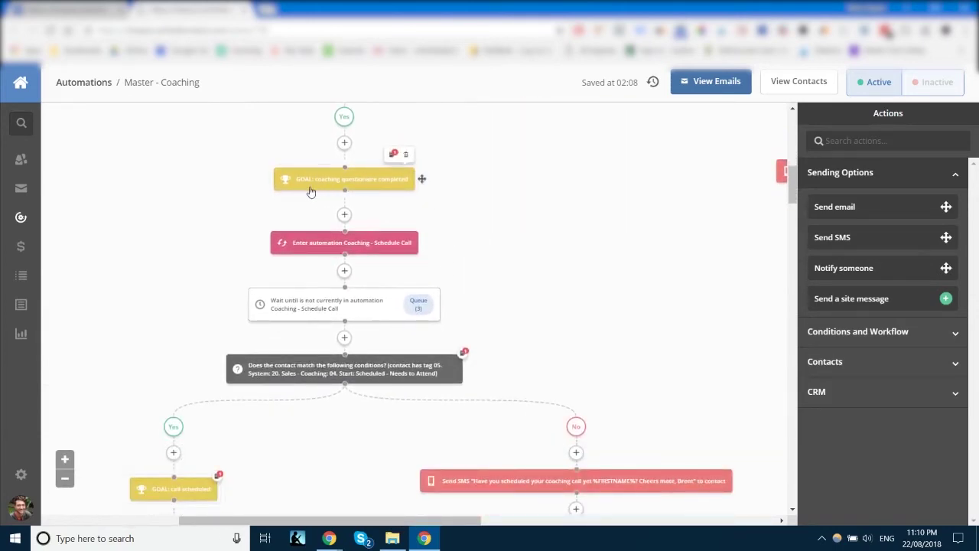
scroll(314, 192, down, 1)
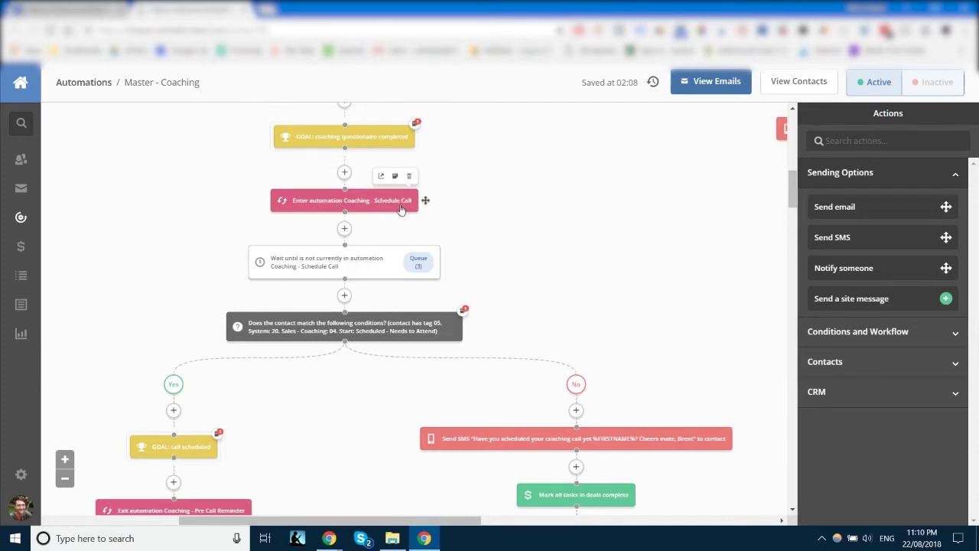
scroll(388, 213, down, 3)
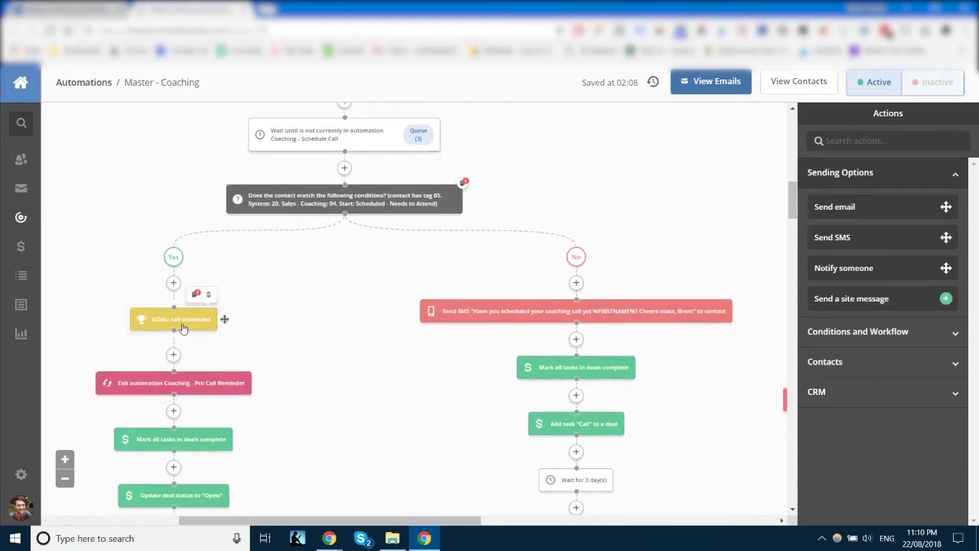
- Inspect the jump conditions of the call scheduled goal, close its settings unchanged, and review the condition above it
click(181, 325)
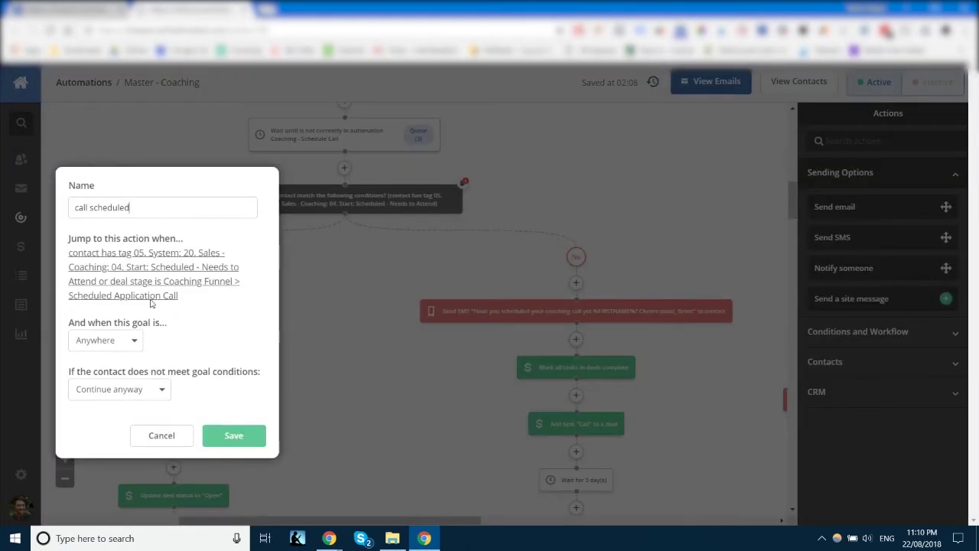
click(170, 437)
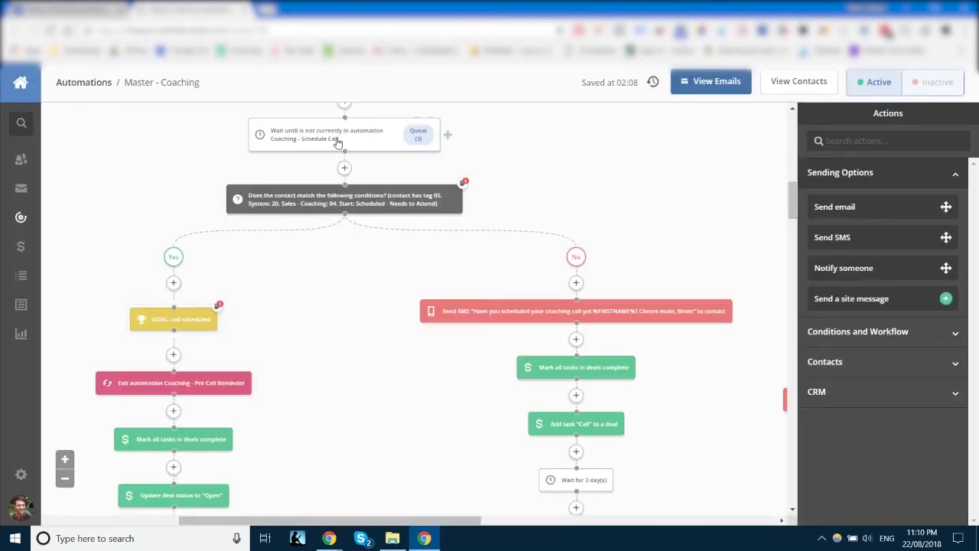
scroll(348, 184, up, 1)
scroll(348, 199, down, 1)
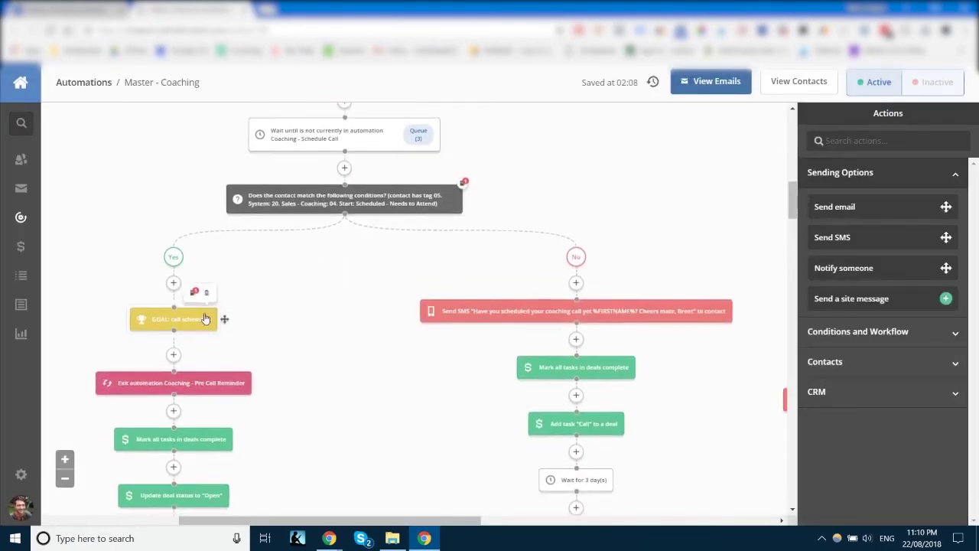
- Review the No branch of the Scheduled - Needs to Attend condition, including its SMS, deal tasks, waits and Lost status update
scroll(281, 248, down, 1)
scroll(642, 205, down, 3)
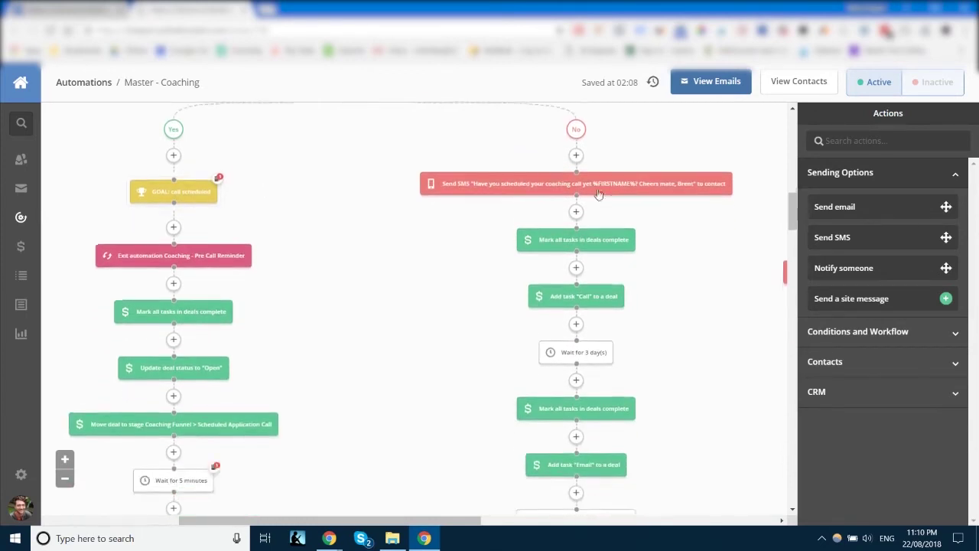
scroll(615, 375, down, 10)
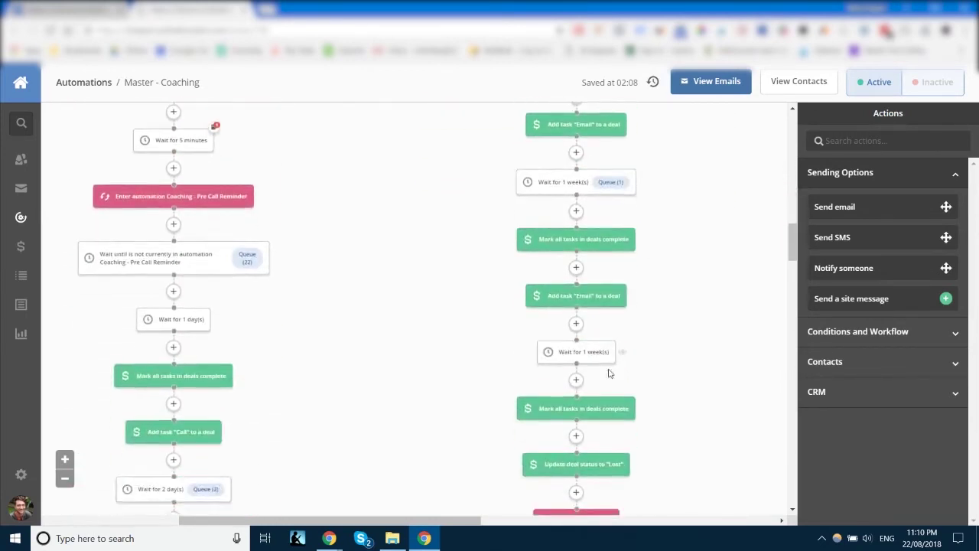
scroll(290, 301, up, 12)
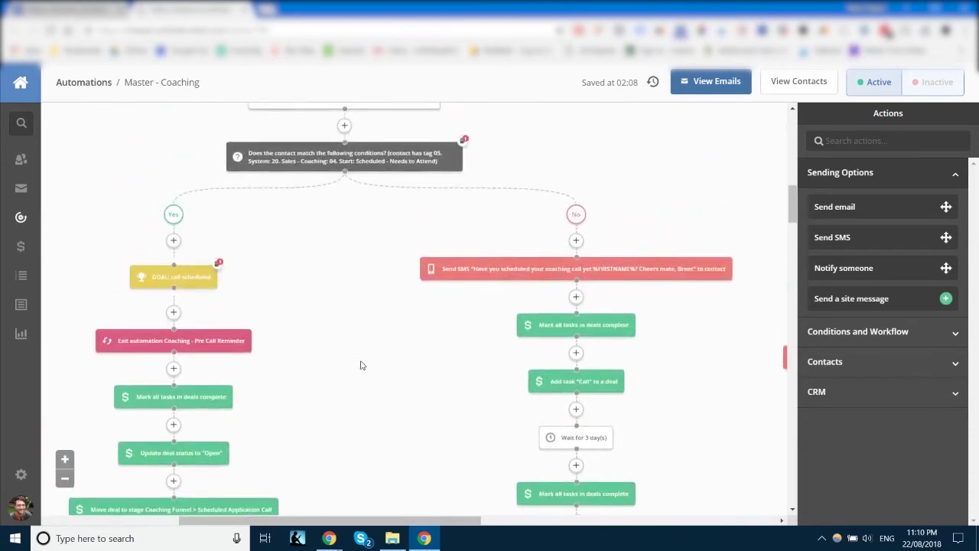
- Examine the actions after the call scheduled goal, from the Pre Call Reminder exit and deal updates to the Pre Call Reminder entry and wait
drag(436, 519, 367, 531)
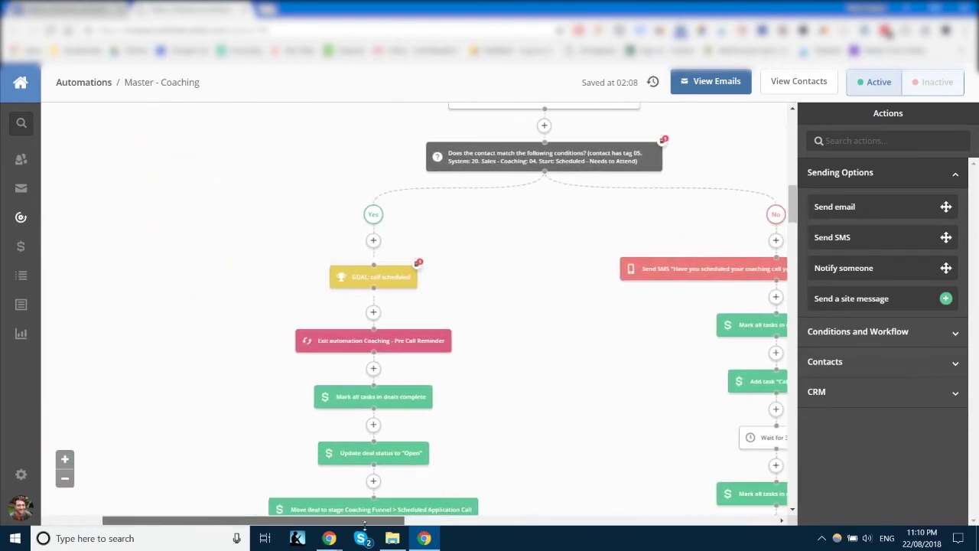
scroll(452, 284, down, 2)
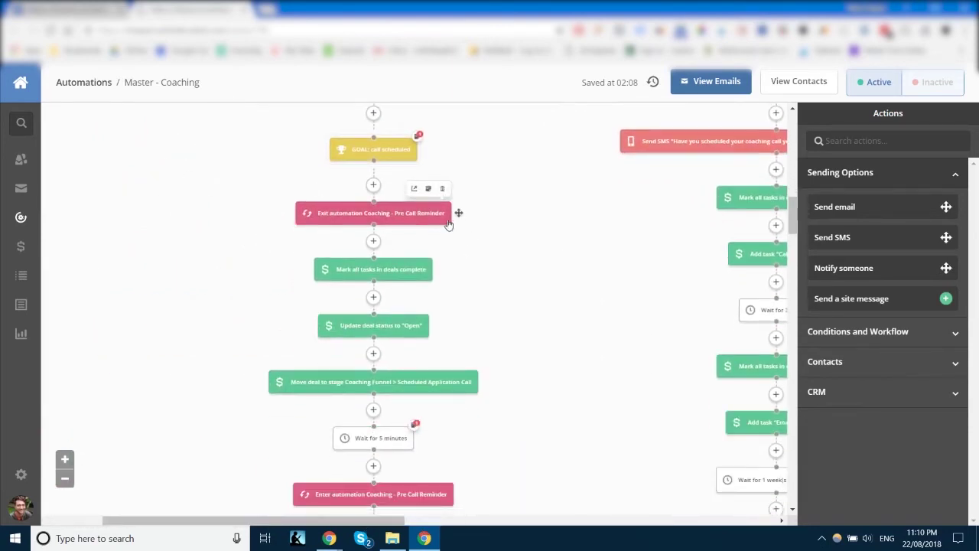
scroll(365, 170, down, 1)
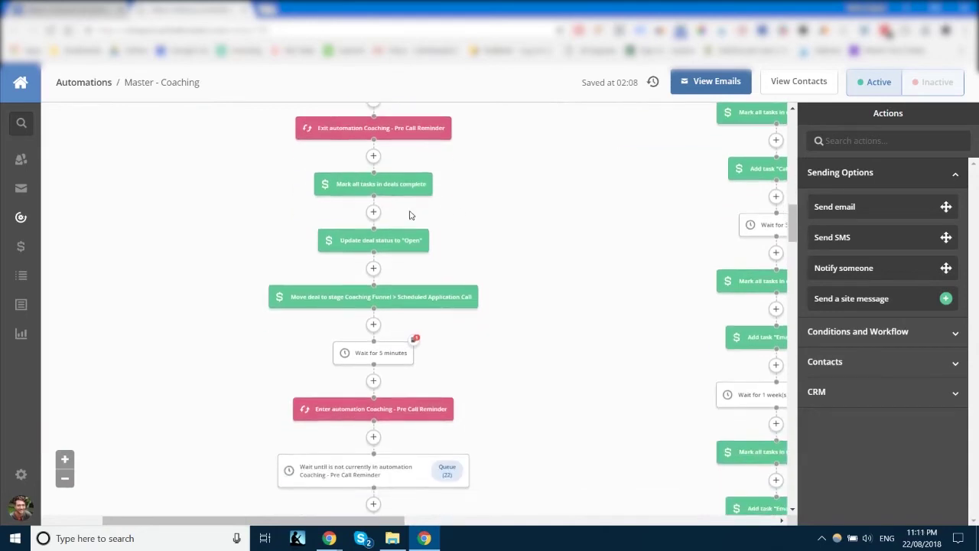
scroll(486, 309, down, 2)
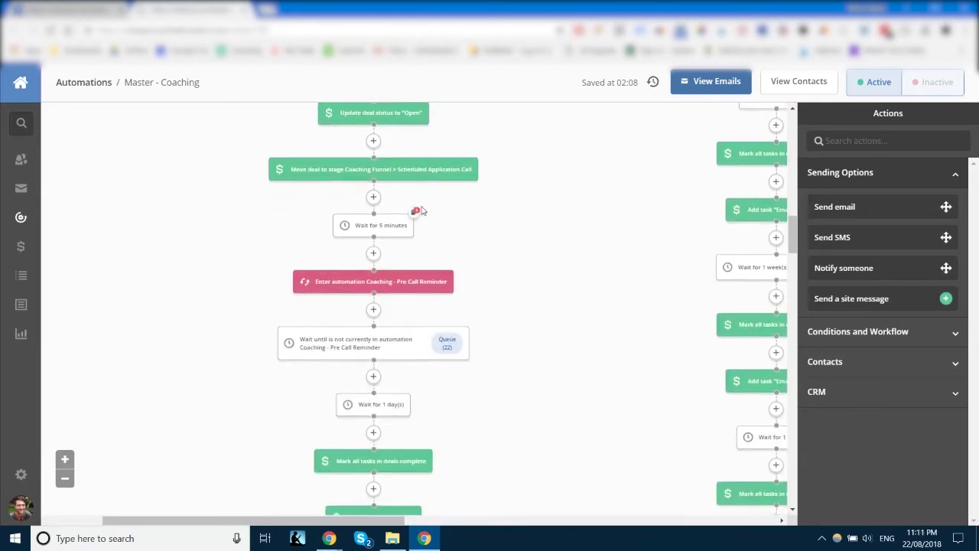
scroll(444, 214, up, 1)
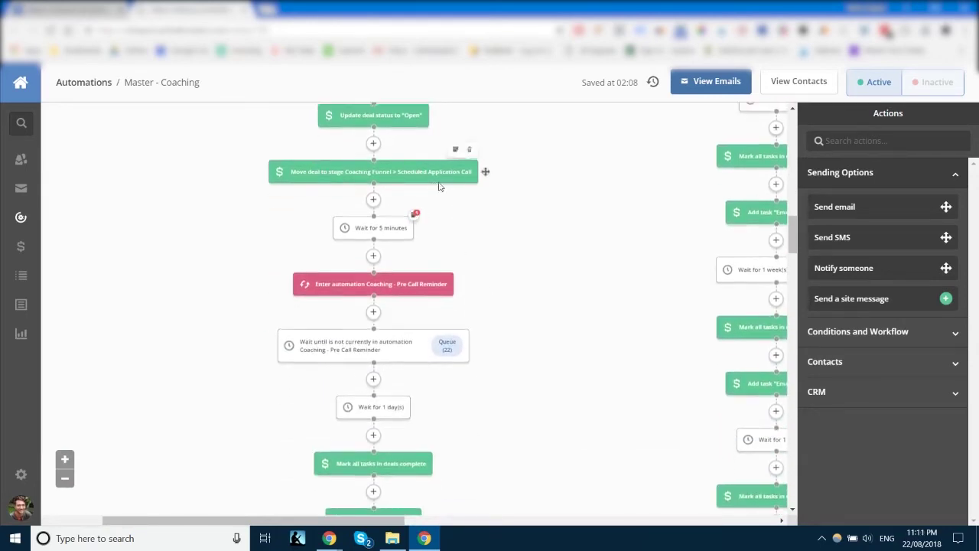
scroll(448, 225, down, 2)
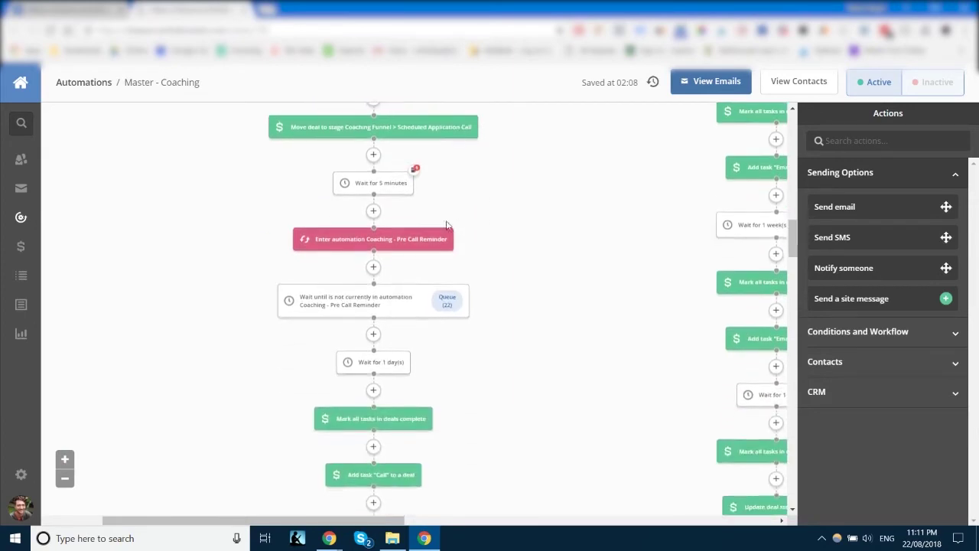
scroll(415, 169, down, 1)
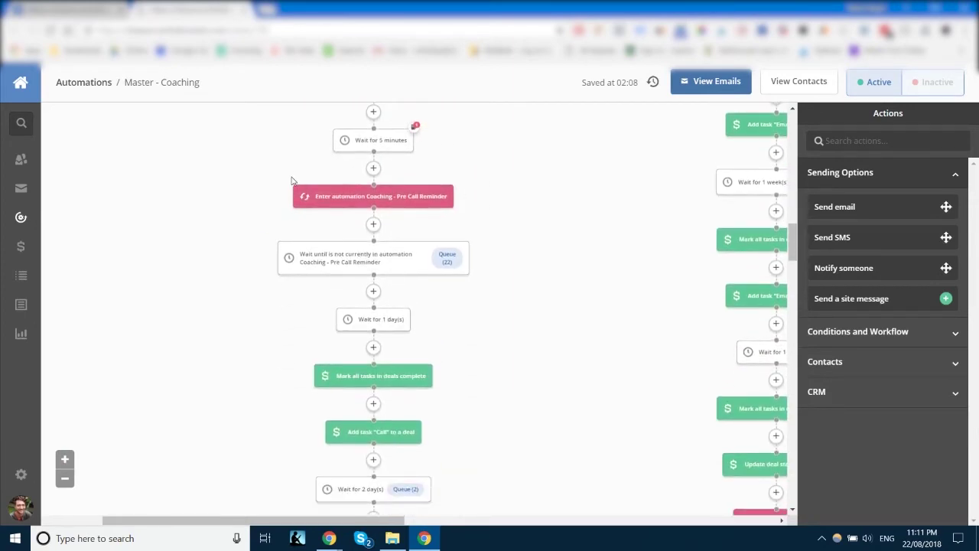
scroll(287, 183, down, 1)
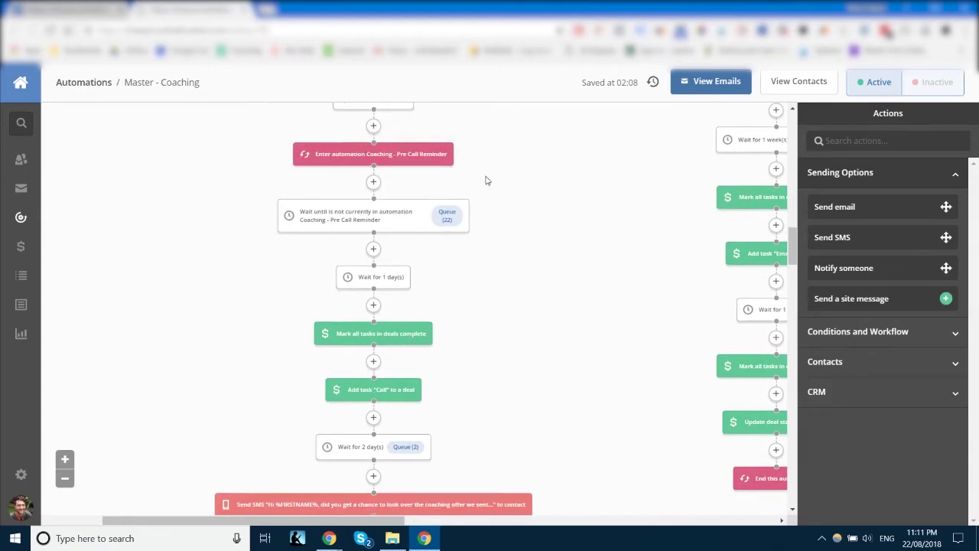
- Revisit the Exit automation Coaching - Pre Call Reminder action and trace the path down to where that automation is entered again
scroll(485, 191, up, 6)
scroll(484, 196, up, 1)
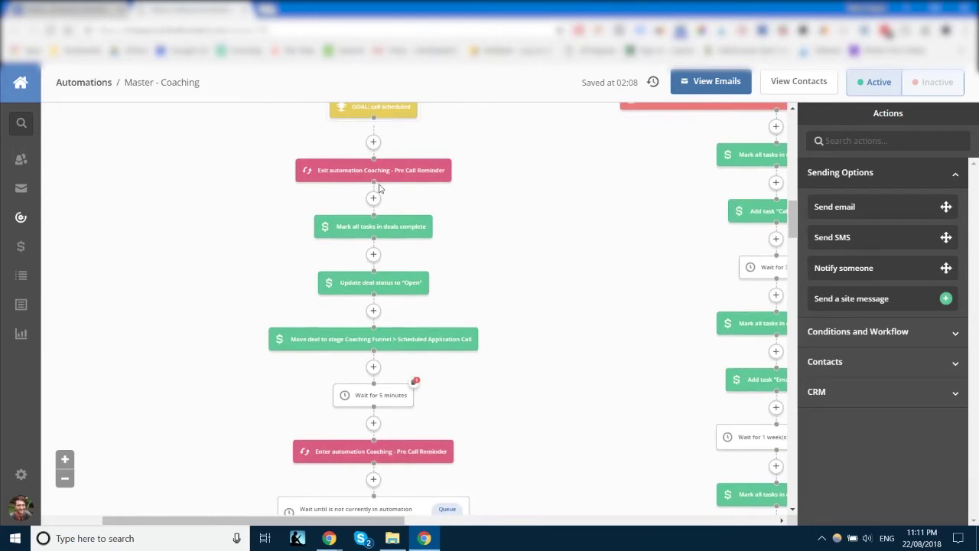
scroll(360, 192, up, 1)
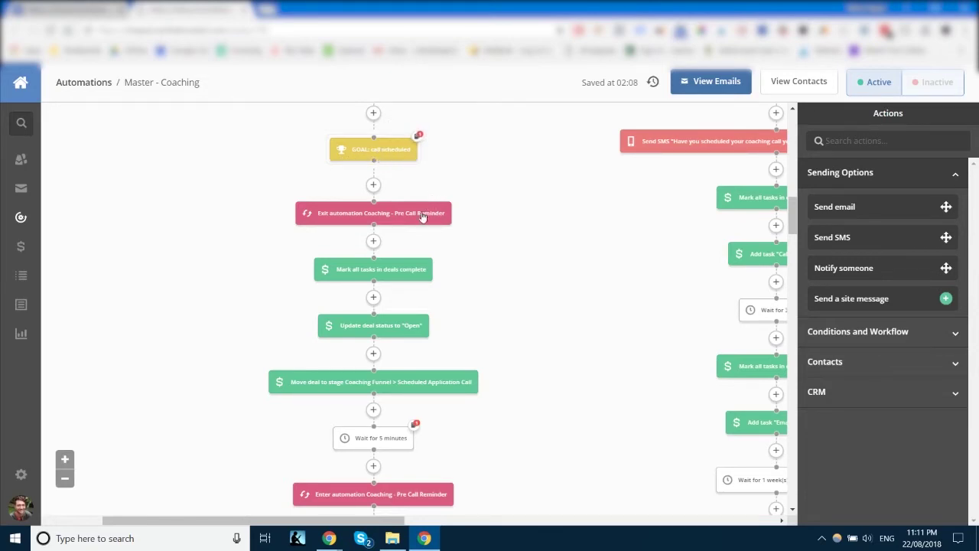
scroll(451, 222, down, 1)
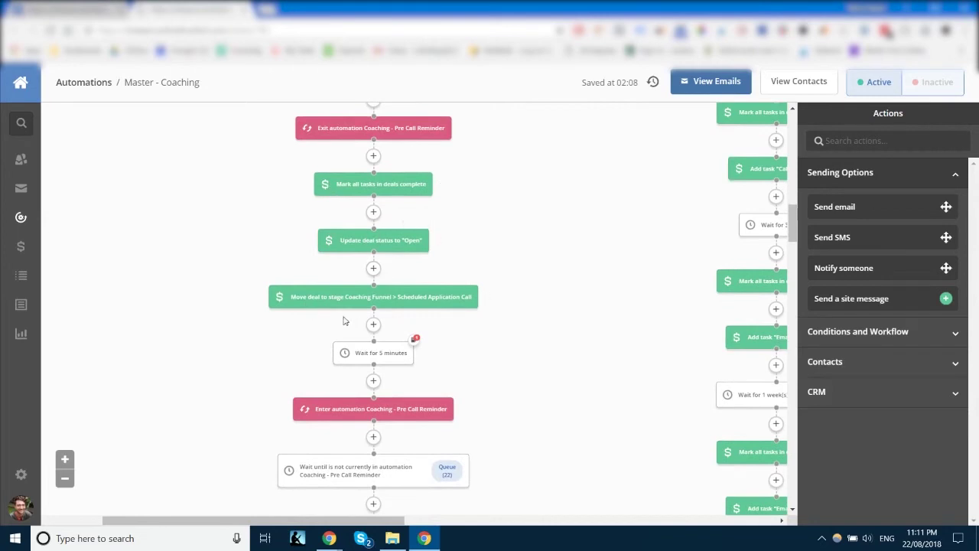
scroll(329, 306, down, 1)
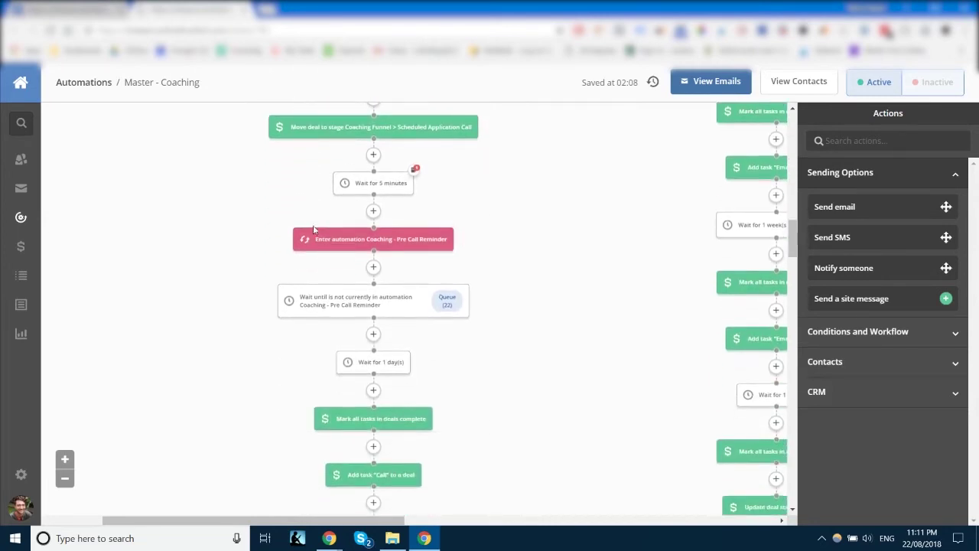
- Review the follow-up waits, deal tasks and SMS messages that come after the wait for the Coaching - Pre Call Reminder automation
scroll(306, 176, down, 3)
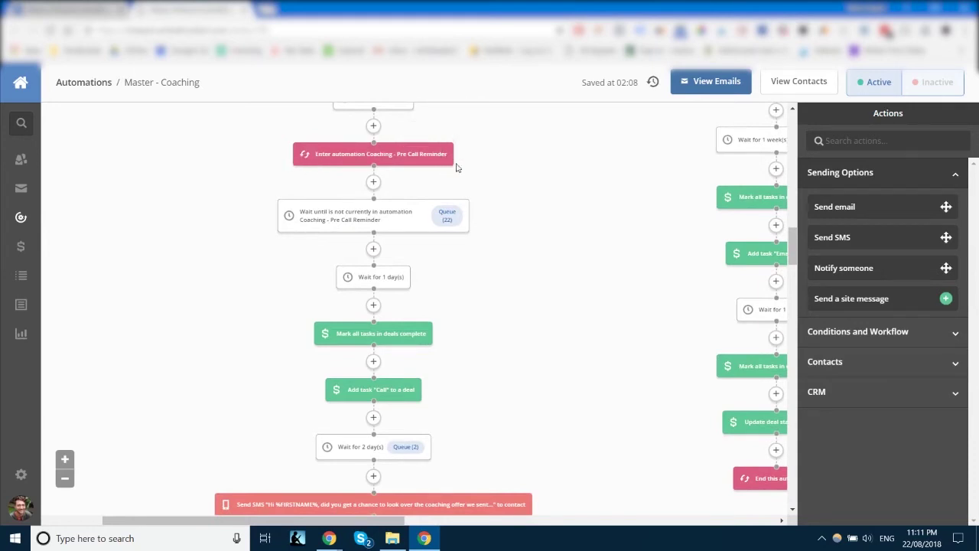
scroll(322, 170, down, 3)
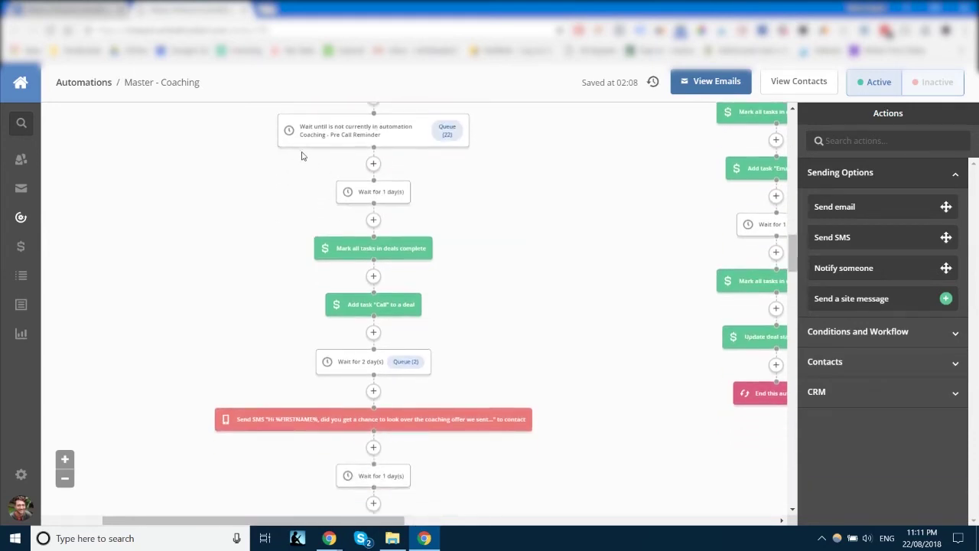
scroll(306, 156, up, 3)
scroll(329, 222, down, 5)
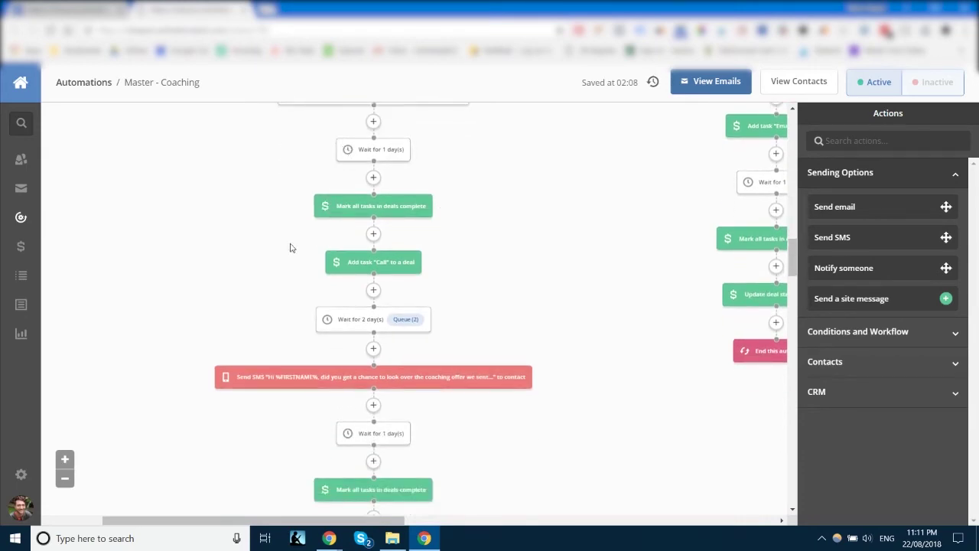
scroll(335, 241, down, 2)
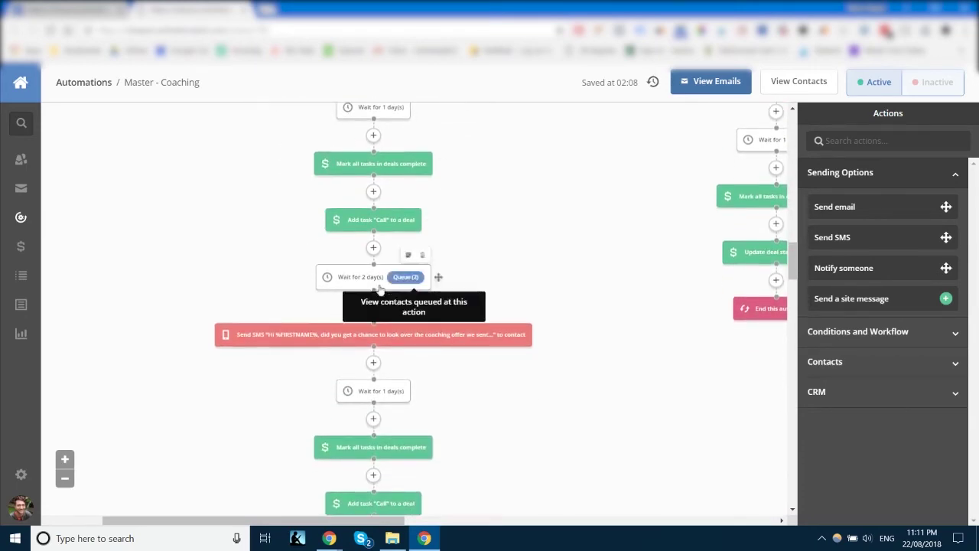
scroll(347, 173, down, 1)
scroll(342, 232, down, 3)
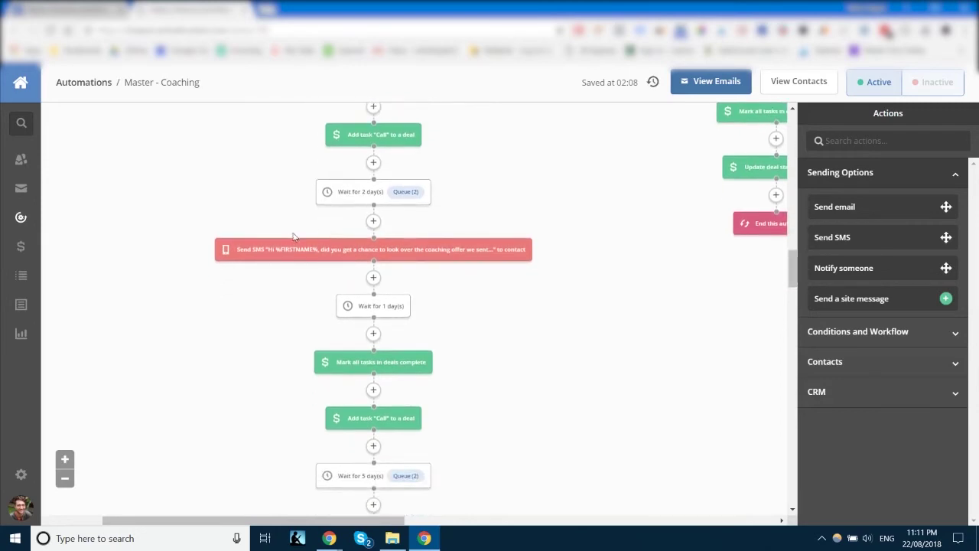
scroll(293, 236, up, 5)
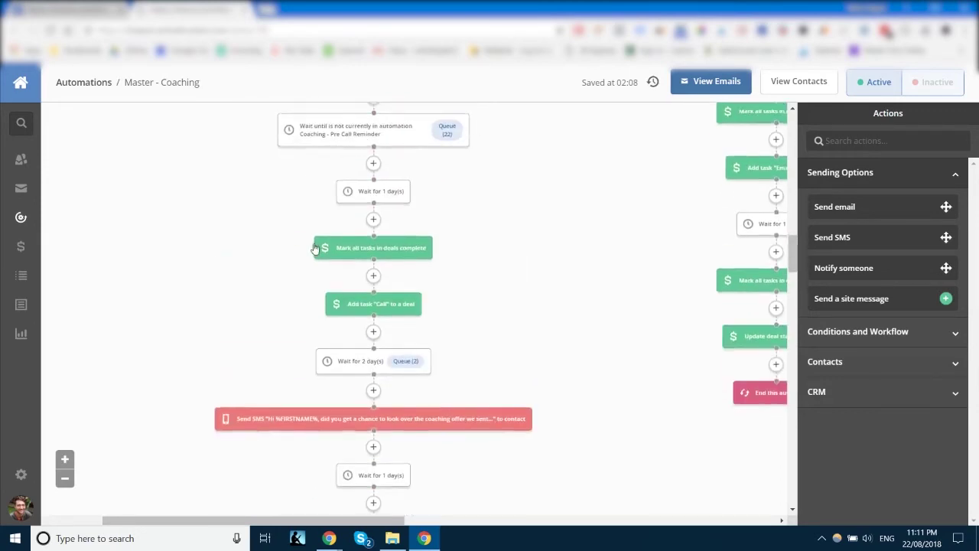
scroll(313, 247, down, 5)
scroll(309, 245, down, 10)
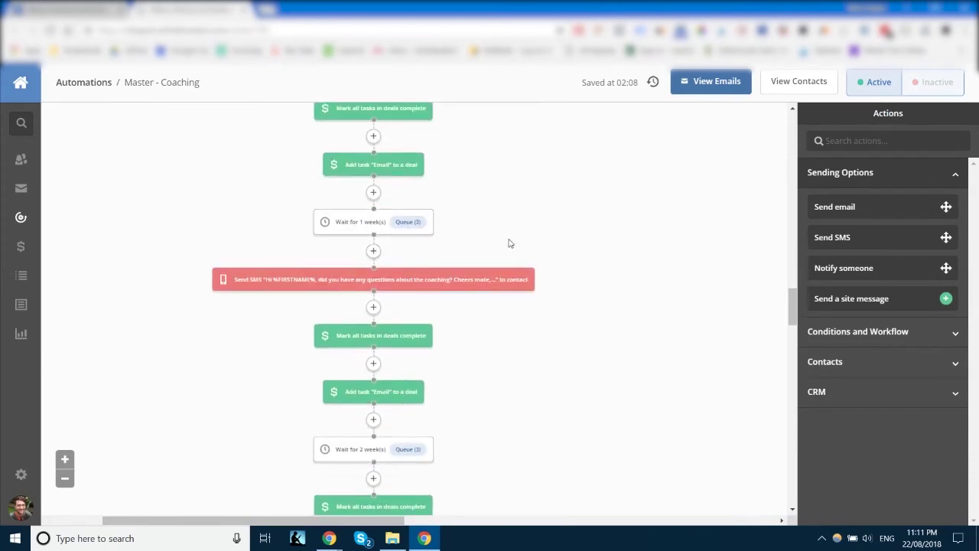
- Review the path from the Coaching - Pre Call Reminder wait through its follow-up tasks and SMS messages to the bought coaching goal
scroll(509, 243, up, 20)
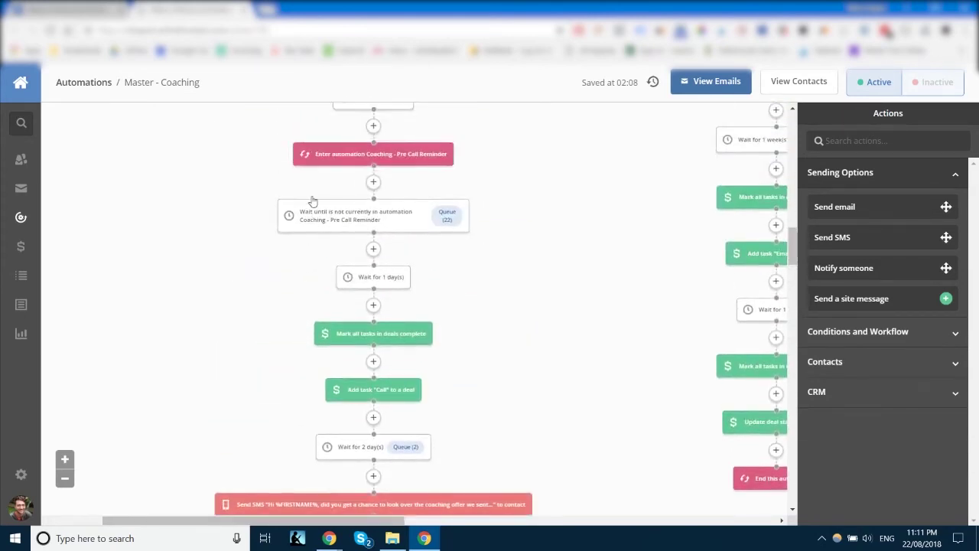
mouse_move(424, 157)
scroll(428, 169, down, 3)
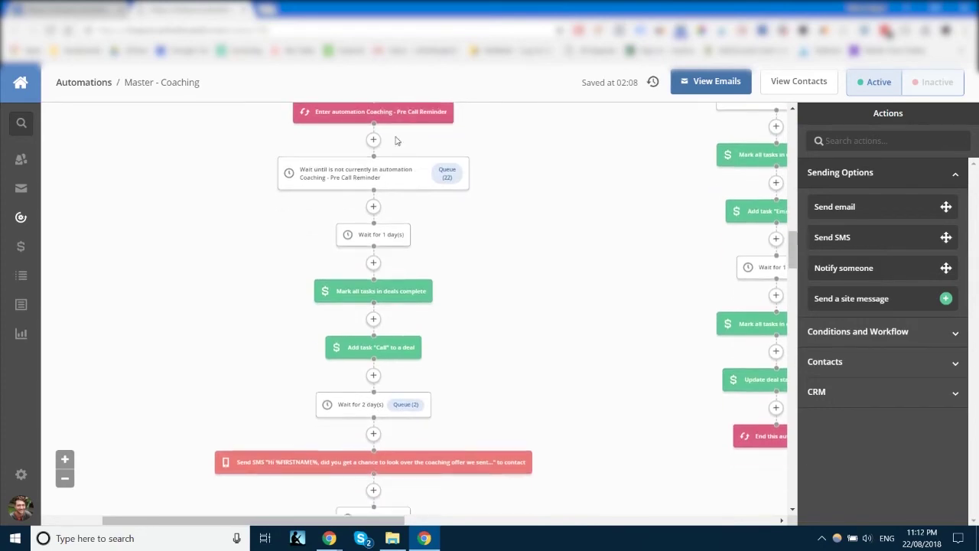
scroll(367, 181, down, 1)
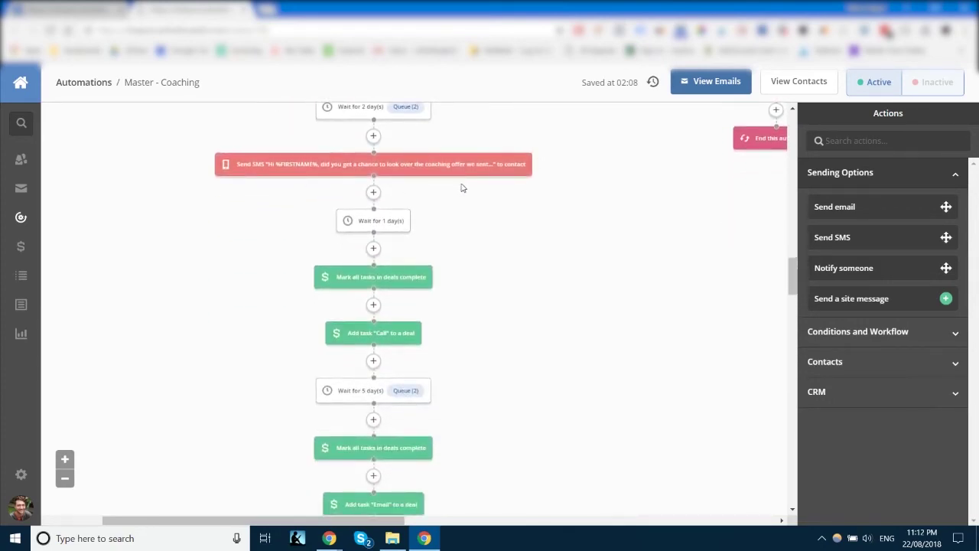
scroll(455, 183, down, 7)
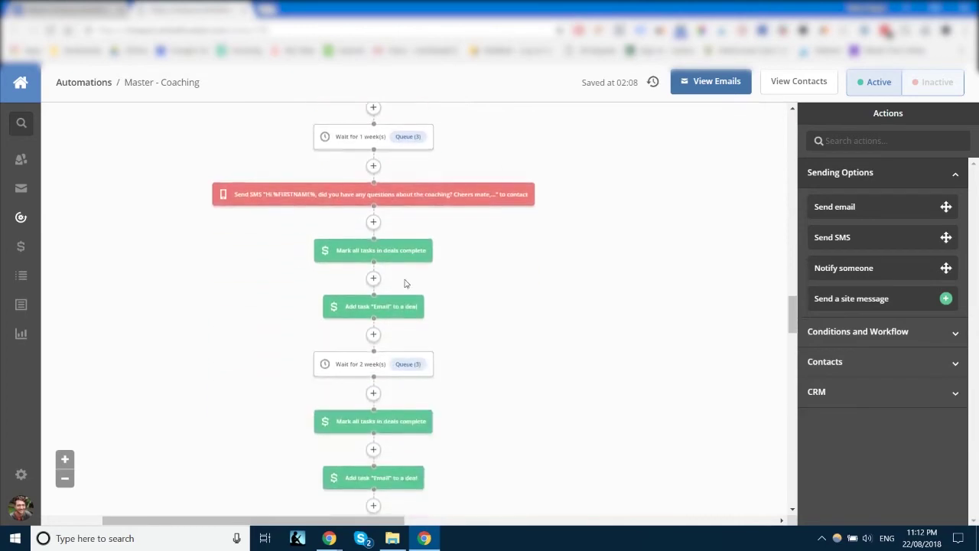
scroll(405, 283, down, 7)
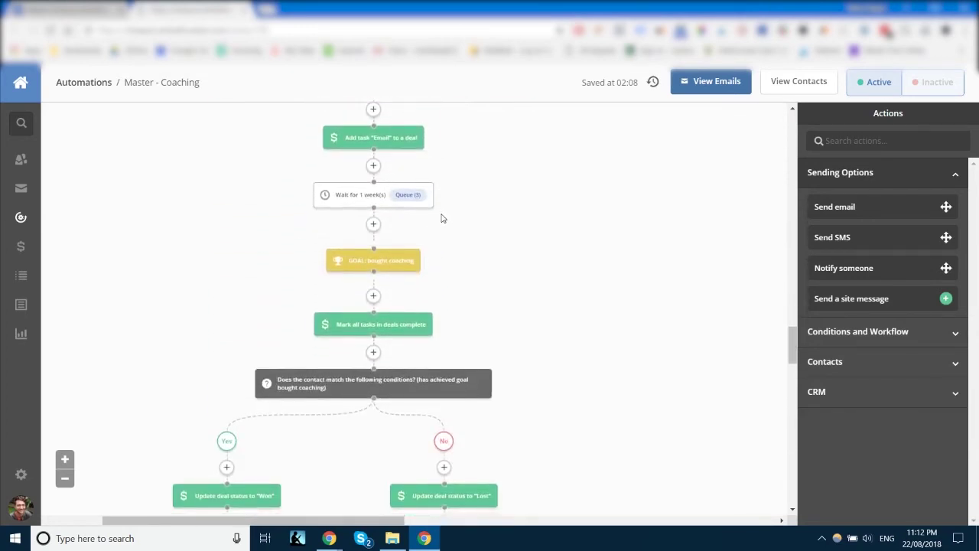
scroll(441, 218, down, 1)
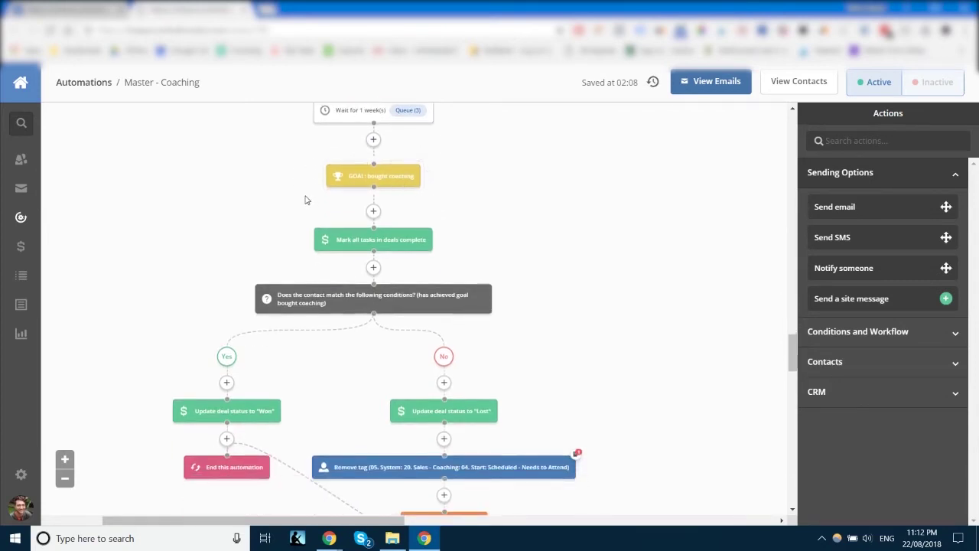
- Compare the call scheduled goal with the No branch of the Scheduled - Needs to Attend condition, down to where that branch ends
scroll(314, 222, up, 10)
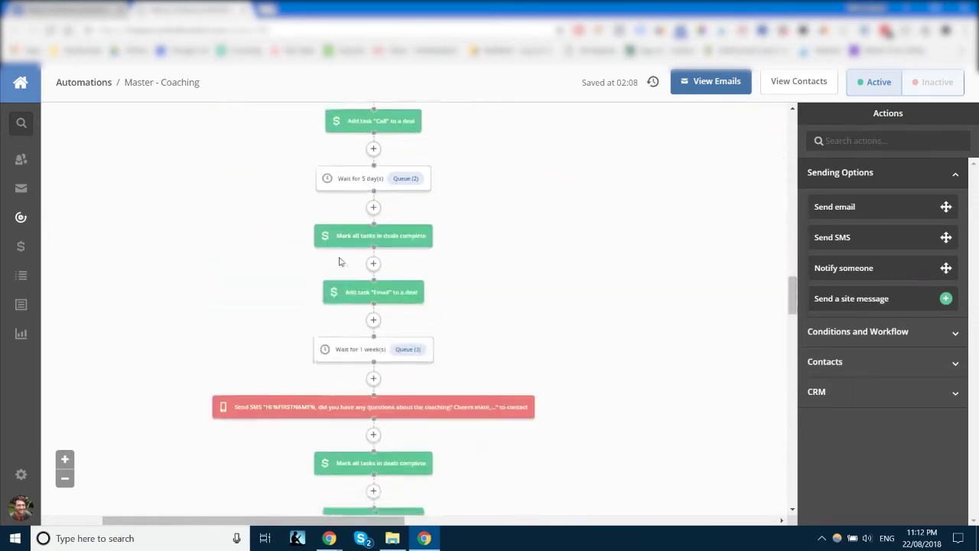
scroll(623, 269, up, 6)
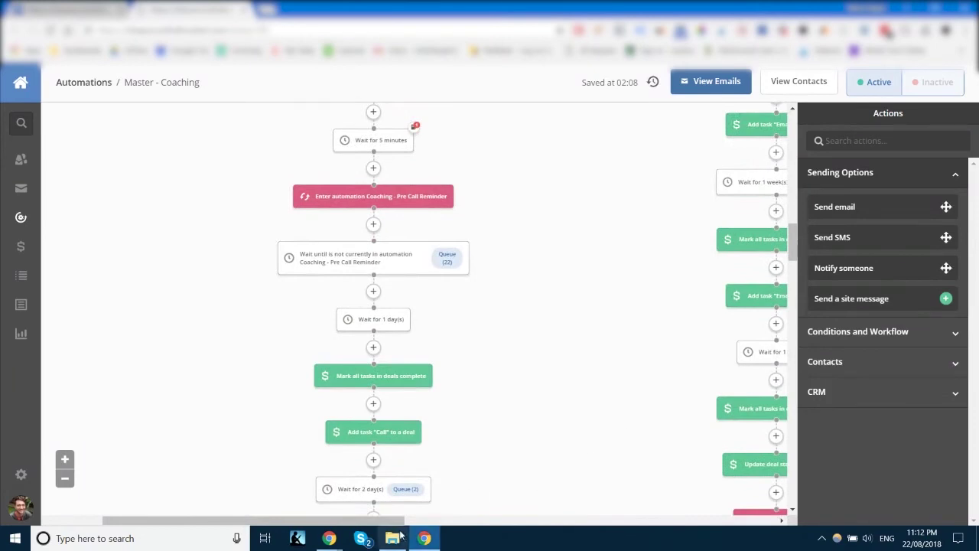
scroll(535, 382, right, 4)
scroll(493, 376, up, 1)
scroll(492, 329, up, 2)
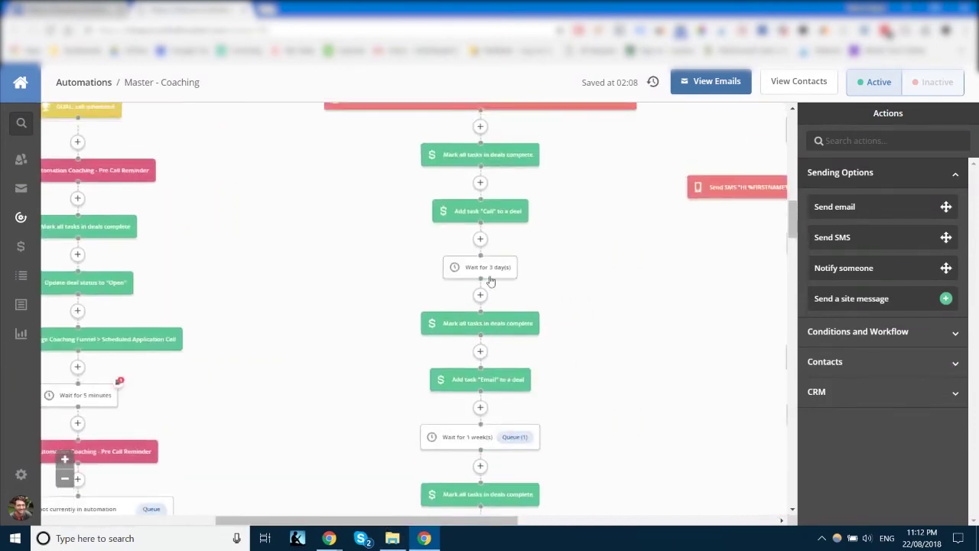
scroll(466, 414, up, 3)
scroll(459, 345, down, 3)
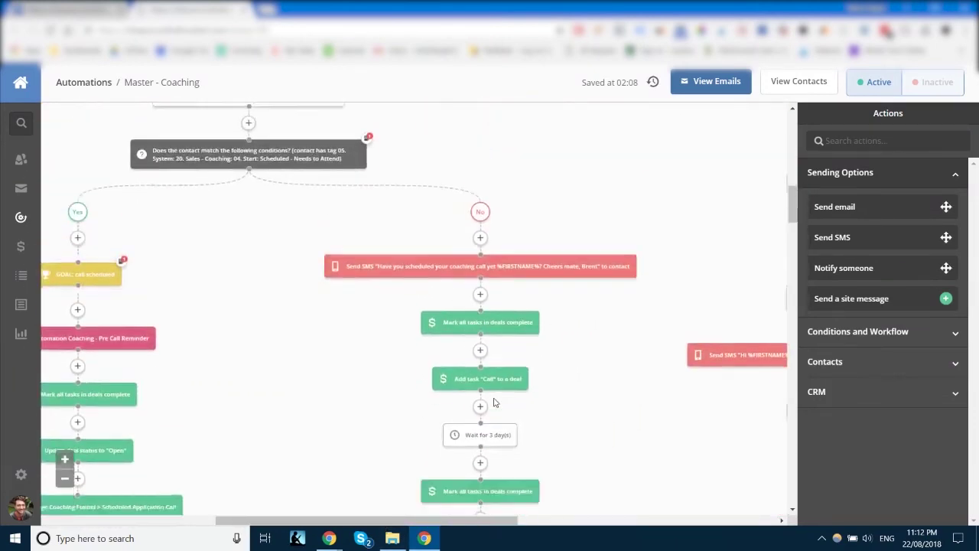
scroll(474, 394, up, 3)
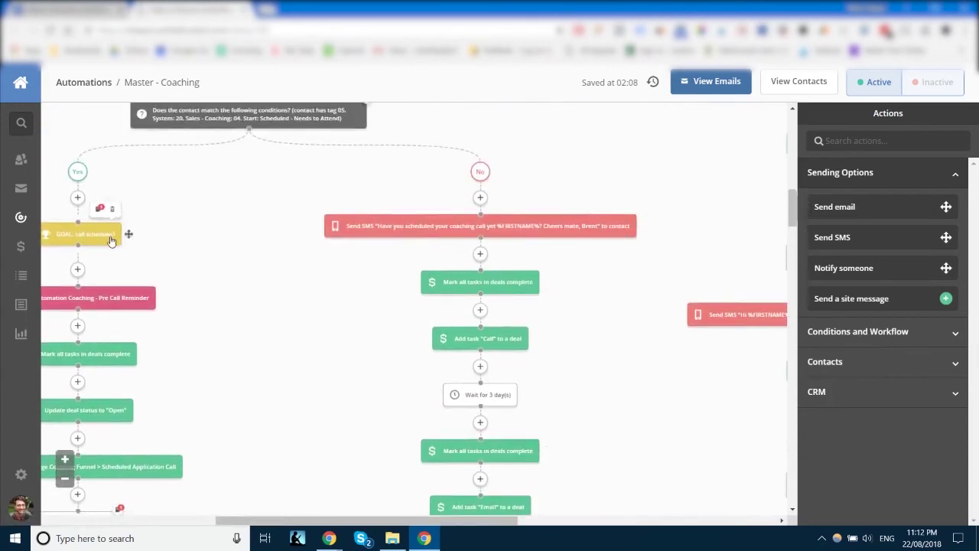
scroll(553, 336, down, 4)
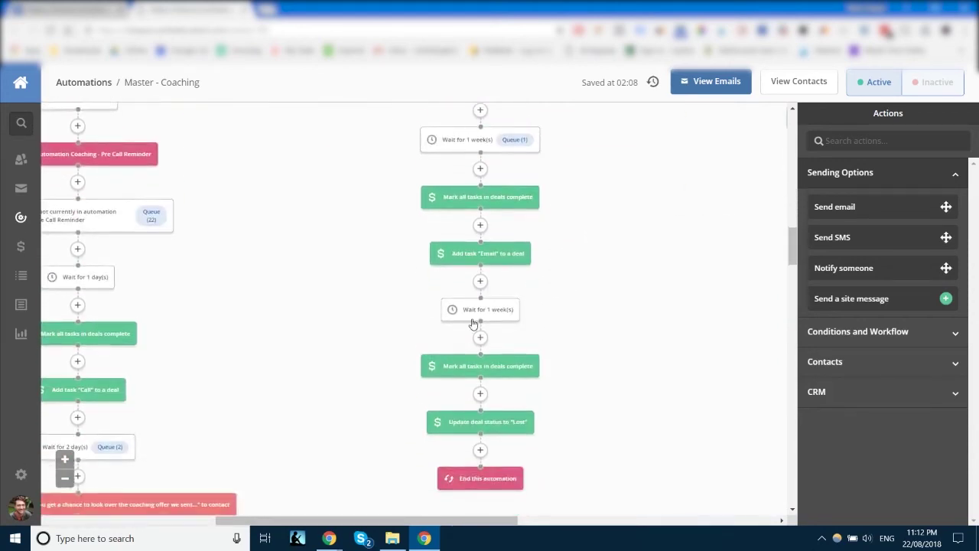
right_click(493, 268)
click(447, 297)
scroll(441, 291, up, 7)
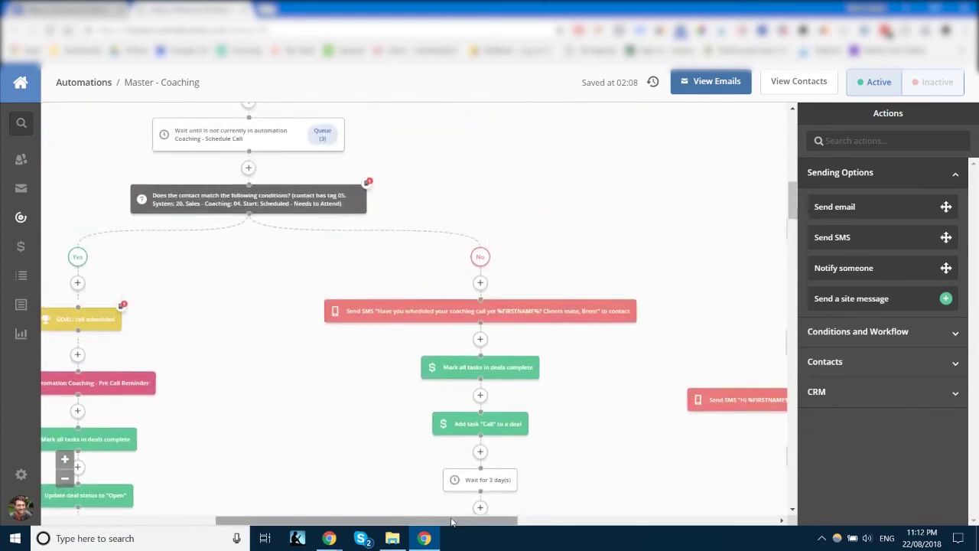
- Trace the Yes branch from the call scheduled goal through the Pre Call Reminder and deal follow-ups to the bought coaching goal
drag(452, 521, 394, 520)
scroll(236, 330, down, 1)
scroll(235, 331, down, 3)
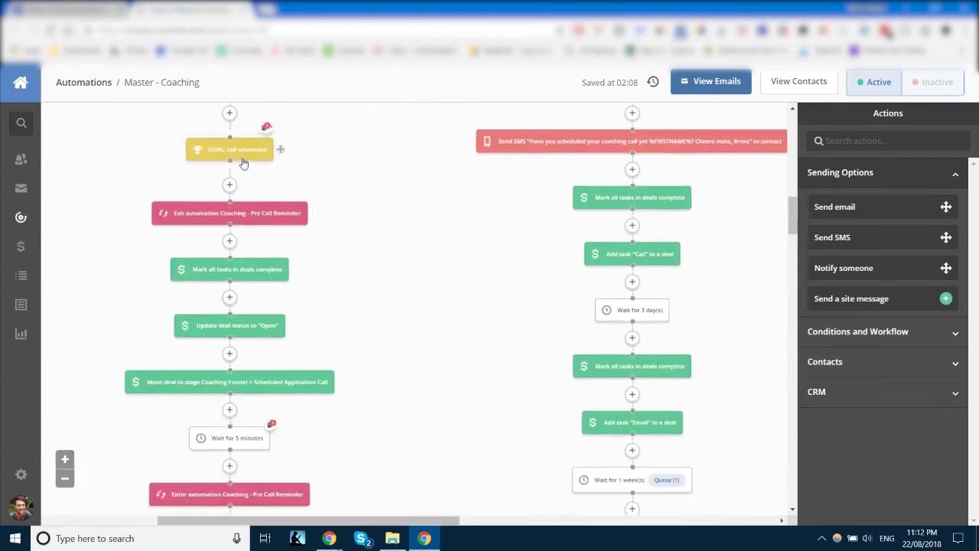
scroll(163, 184, down, 3)
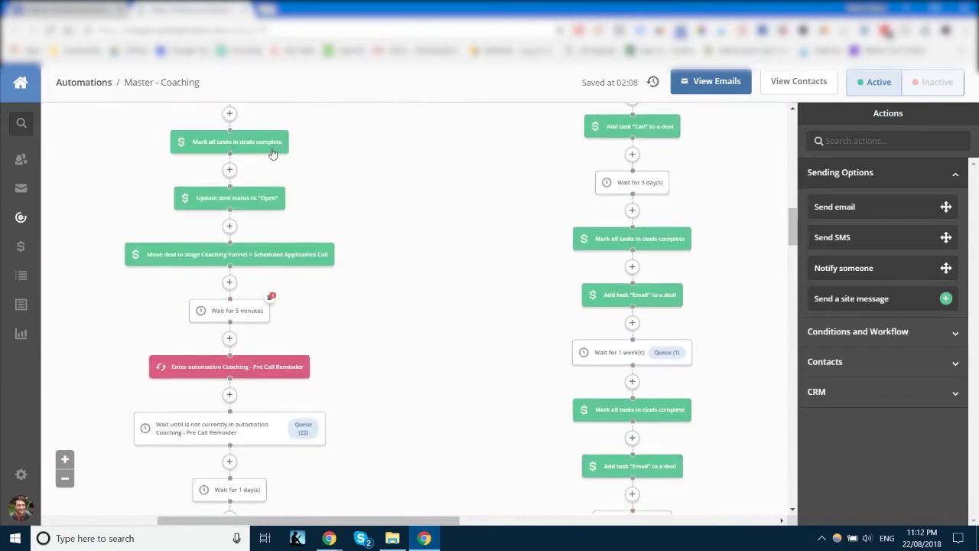
scroll(272, 154, down, 6)
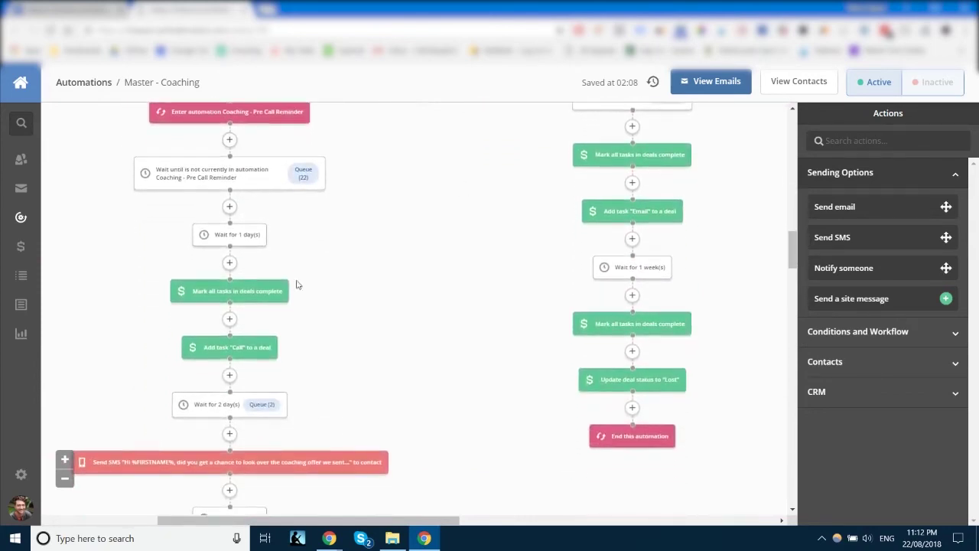
scroll(251, 361, down, 8)
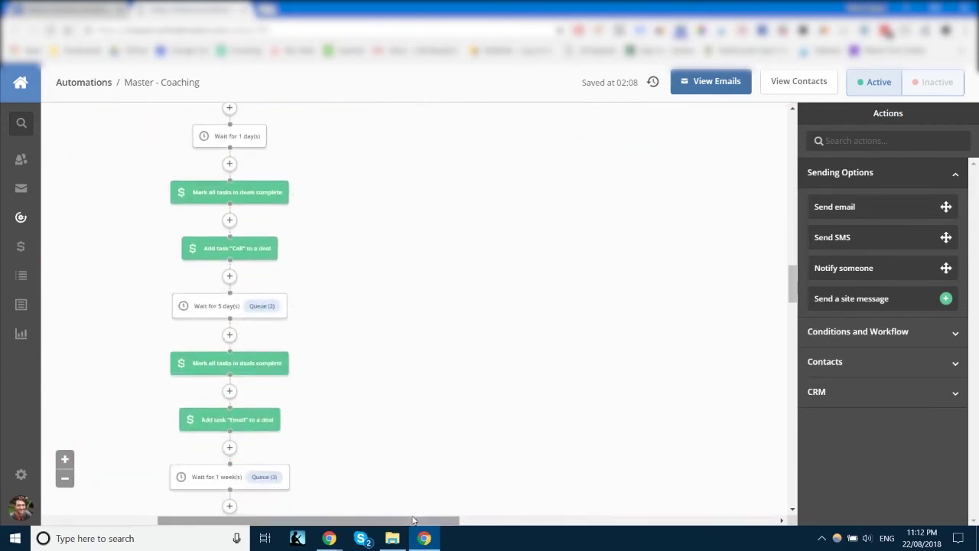
drag(412, 520, 371, 520)
scroll(318, 321, down, 6)
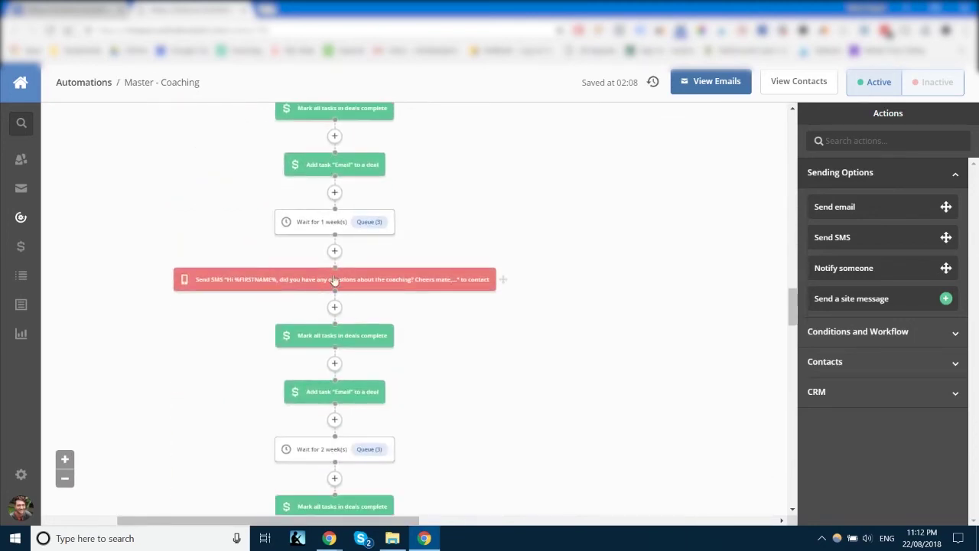
scroll(334, 283, down, 9)
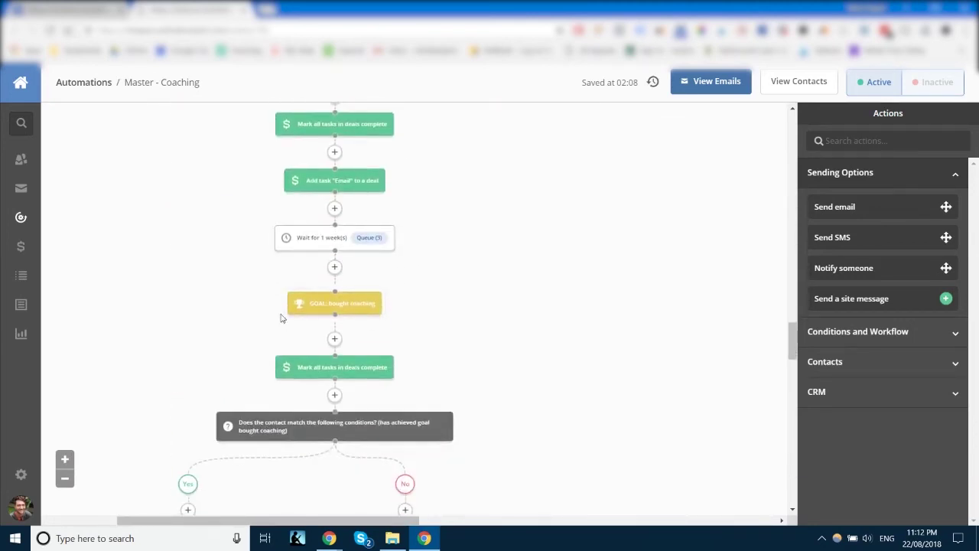
scroll(281, 319, down, 5)
scroll(339, 183, up, 3)
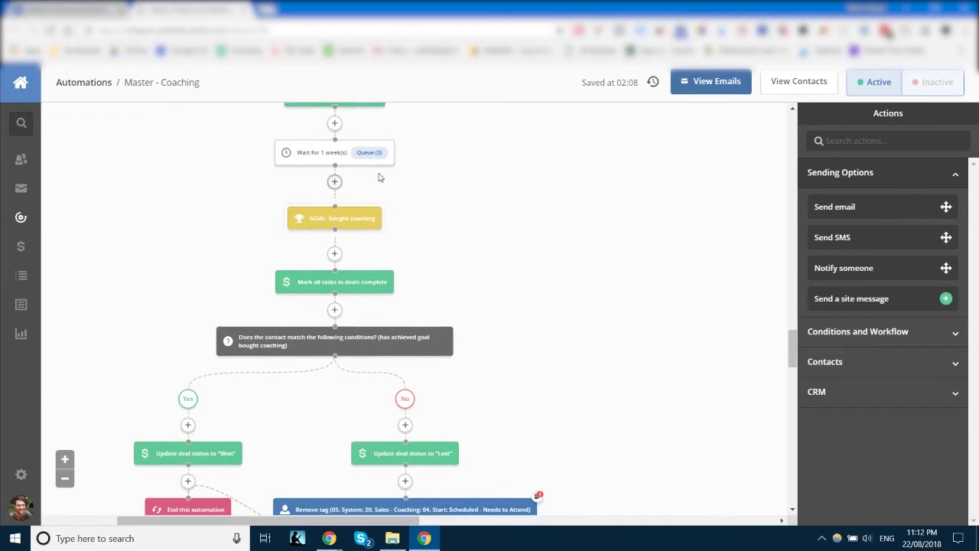
- Examine the bought coaching goal's condition and its Won and Lost branches, including the tag removal and Go to another action
scroll(302, 220, down, 1)
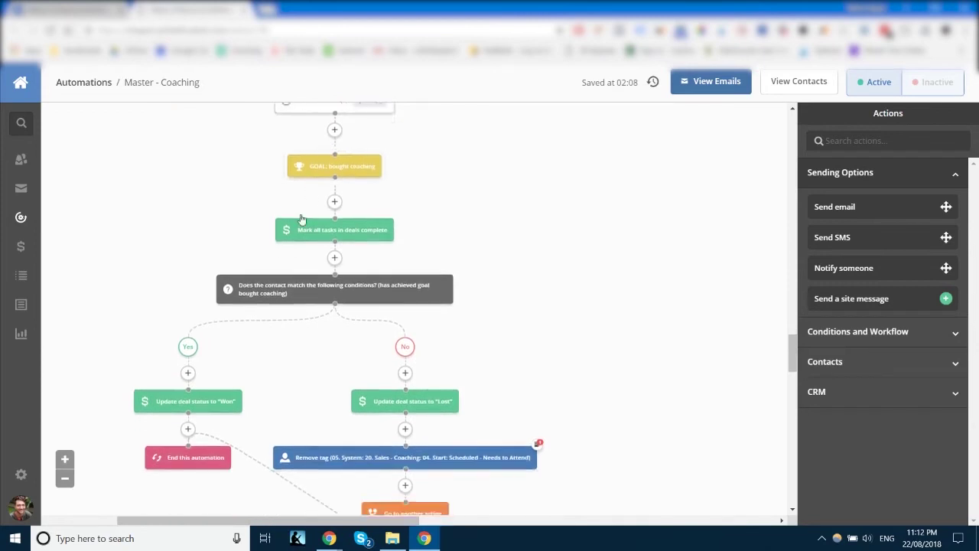
scroll(302, 220, down, 1)
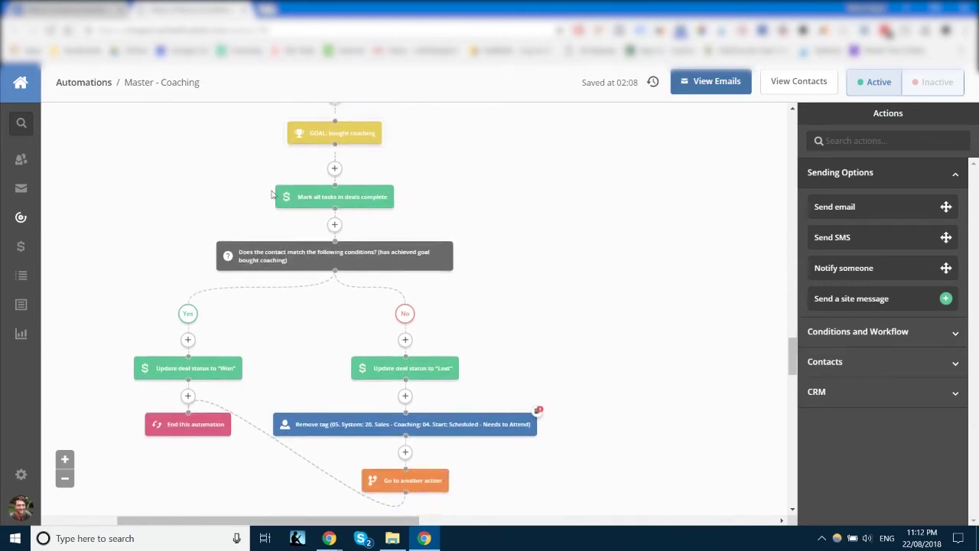
scroll(270, 221, down, 1)
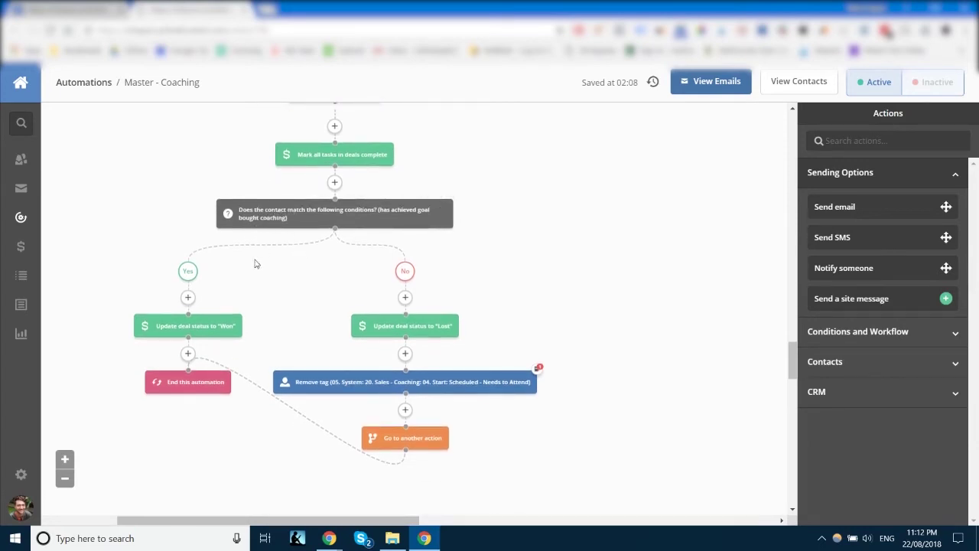
scroll(321, 285, down, 1)
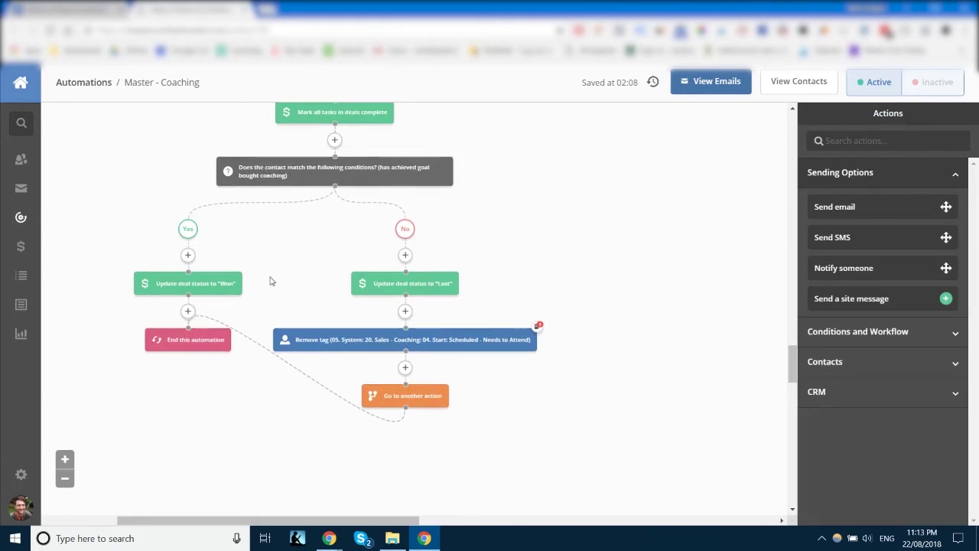
scroll(269, 281, down, 1)
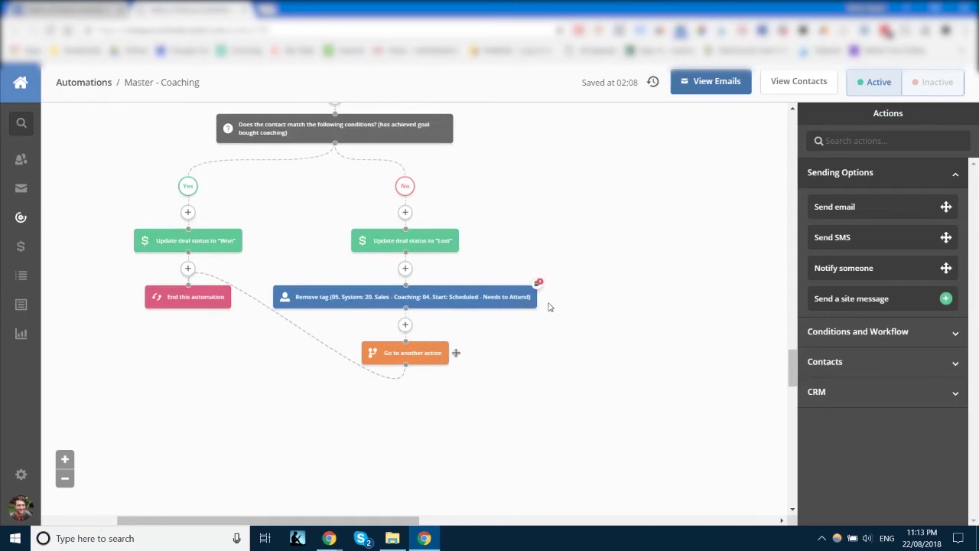
scroll(257, 334, up, 2)
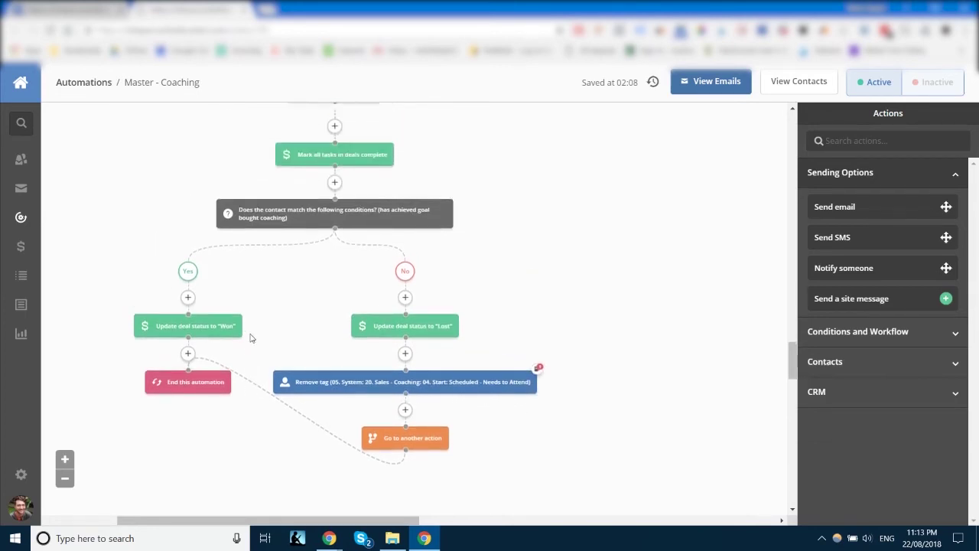
- Survey the Master - Coaching workflow zoomed out from its start trigger, and return to the list of automations
scroll(262, 317, up, 15)
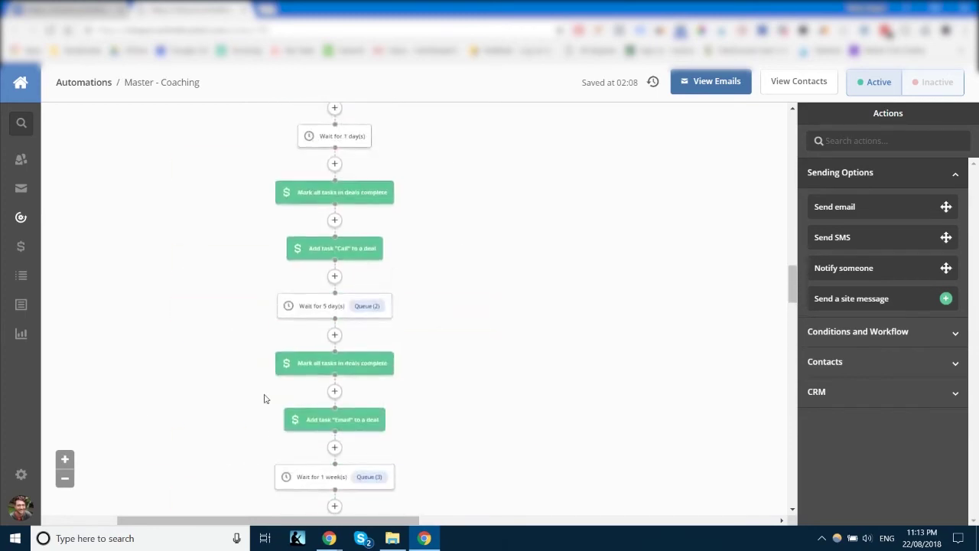
scroll(267, 405, up, 15)
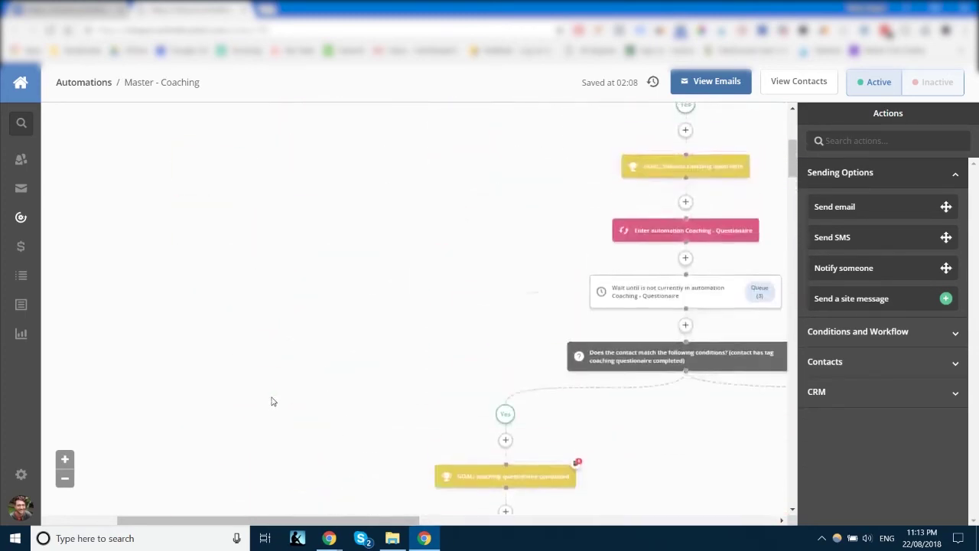
scroll(274, 425, up, 2)
scroll(344, 443, right, 8)
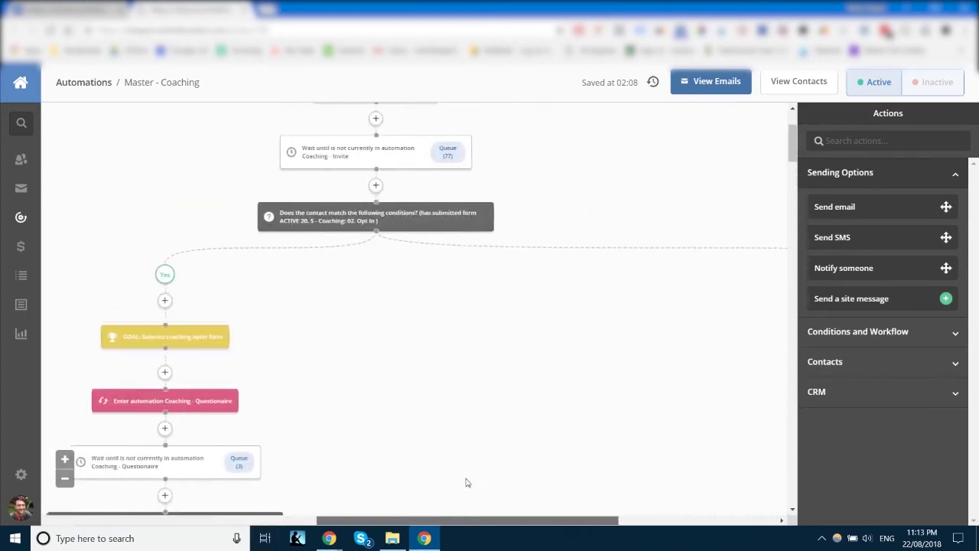
scroll(449, 380, up, 2)
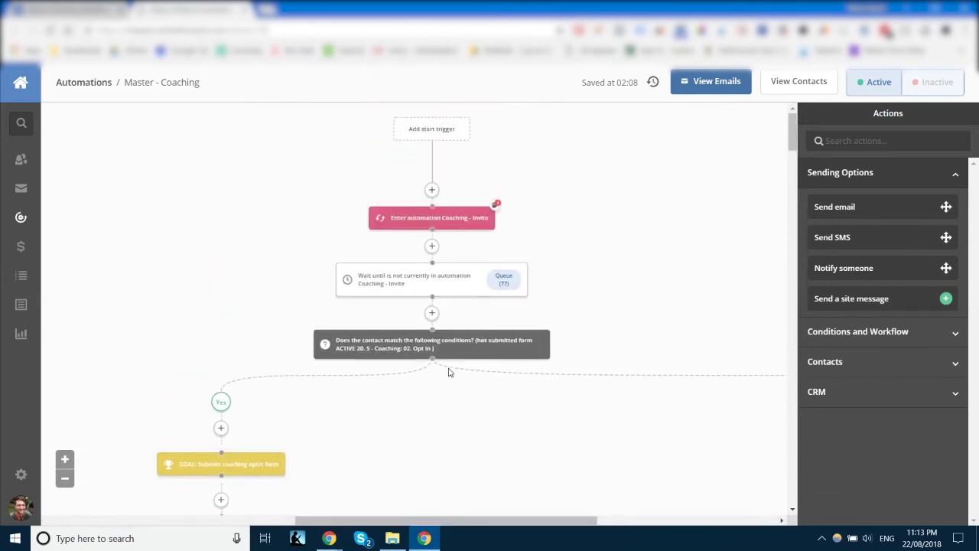
click(65, 478)
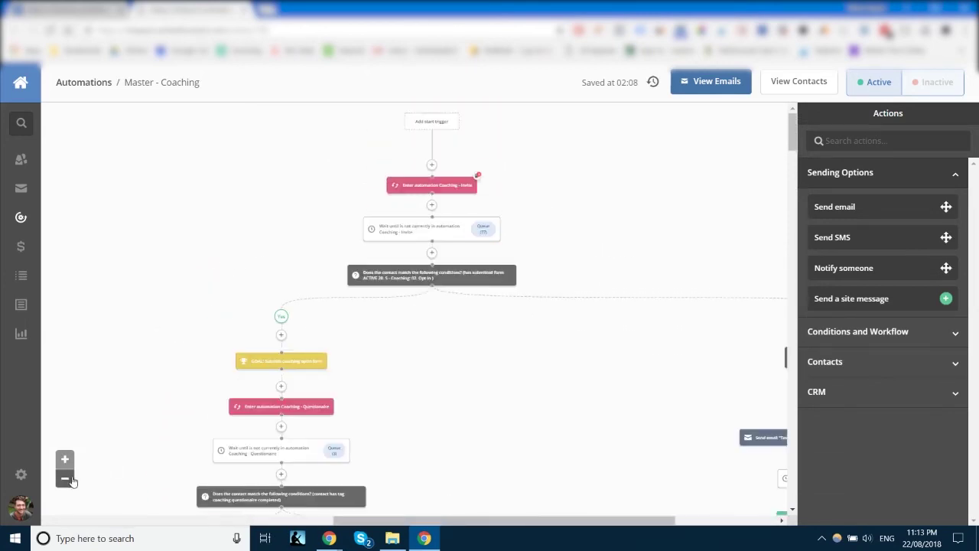
click(65, 478)
scroll(463, 326, down, 10)
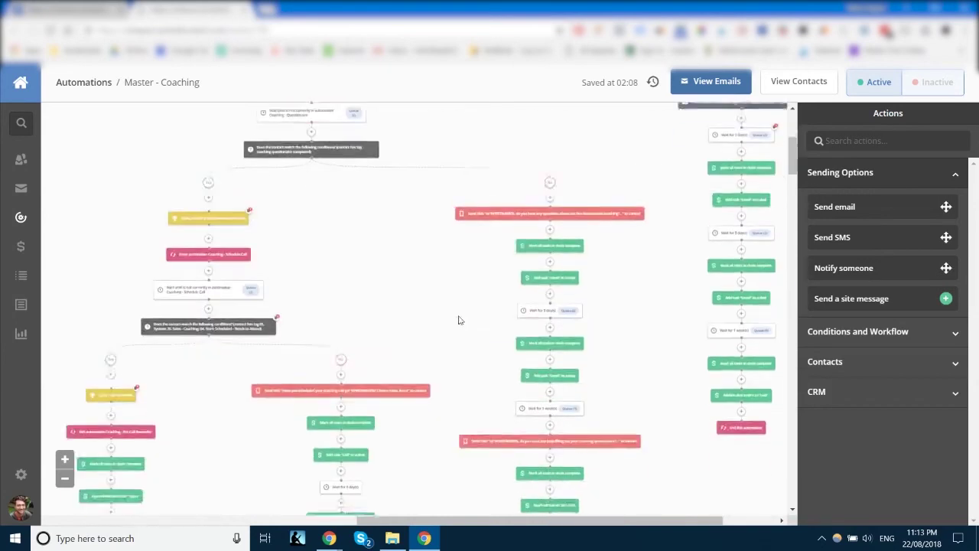
scroll(425, 466, up, 10)
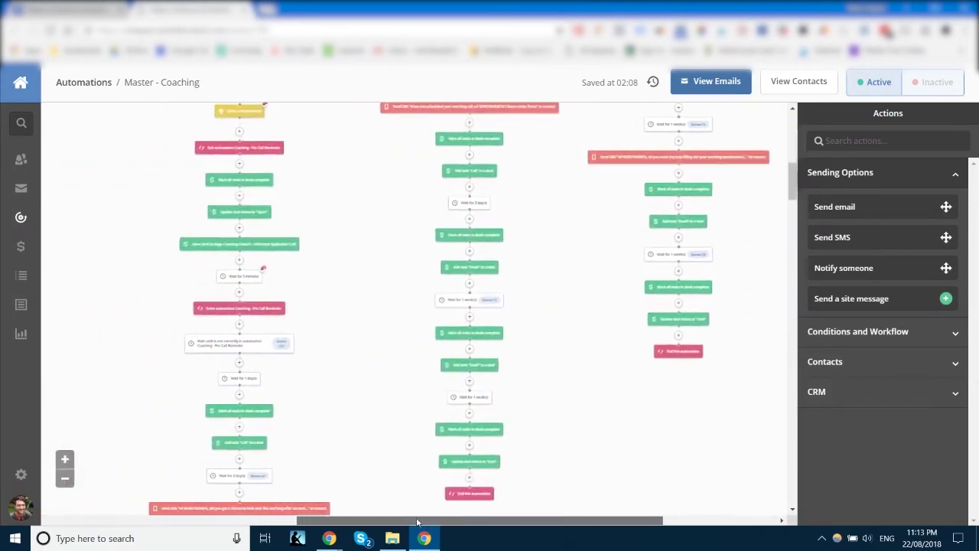
scroll(436, 377, up, 1)
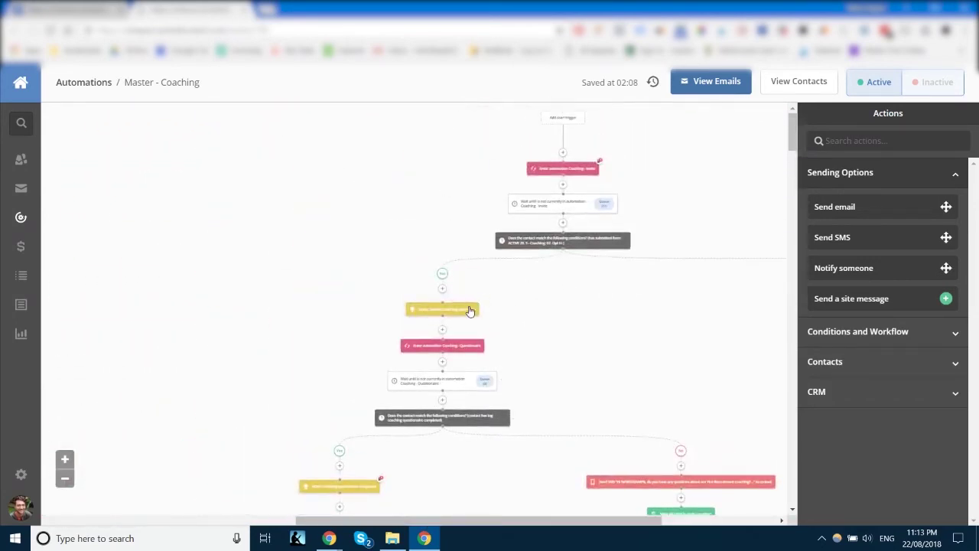
mouse_move(468, 309)
click(90, 10)
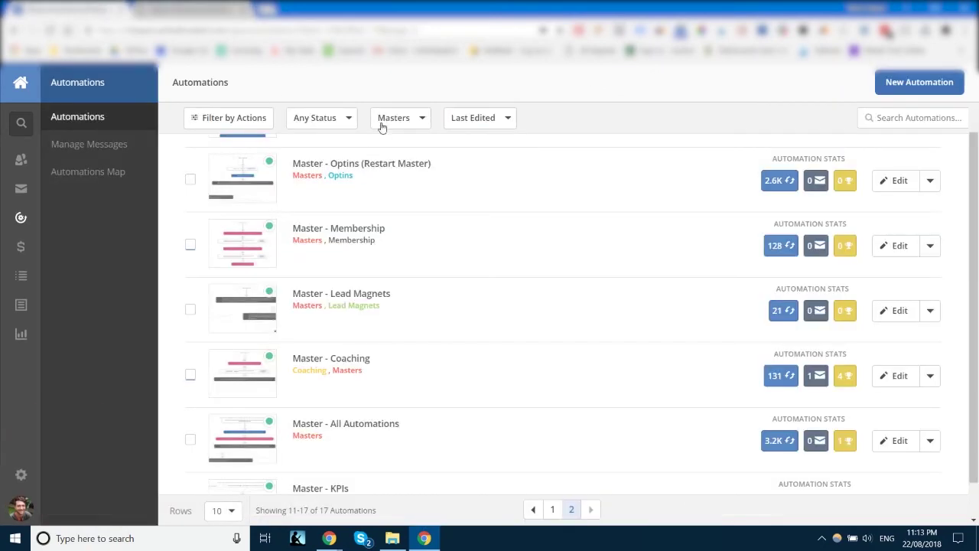
- Filter the automations list by the Lead Magnets label
click(406, 123)
scroll(423, 206, down, 5)
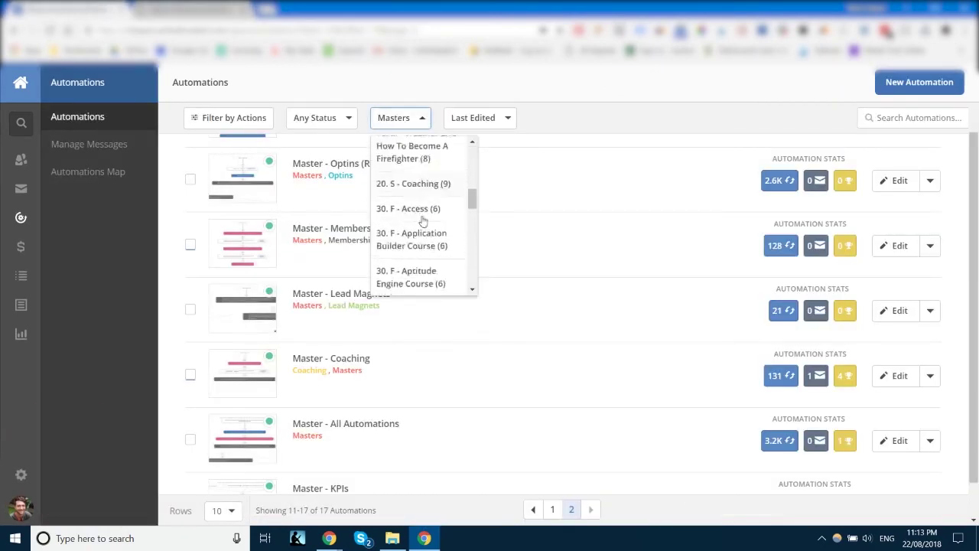
scroll(426, 221, down, 5)
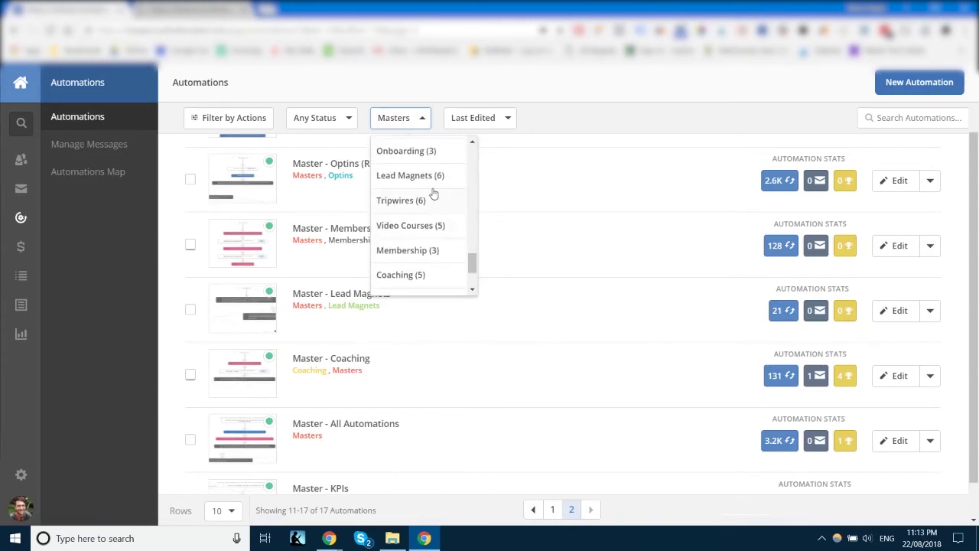
click(413, 176)
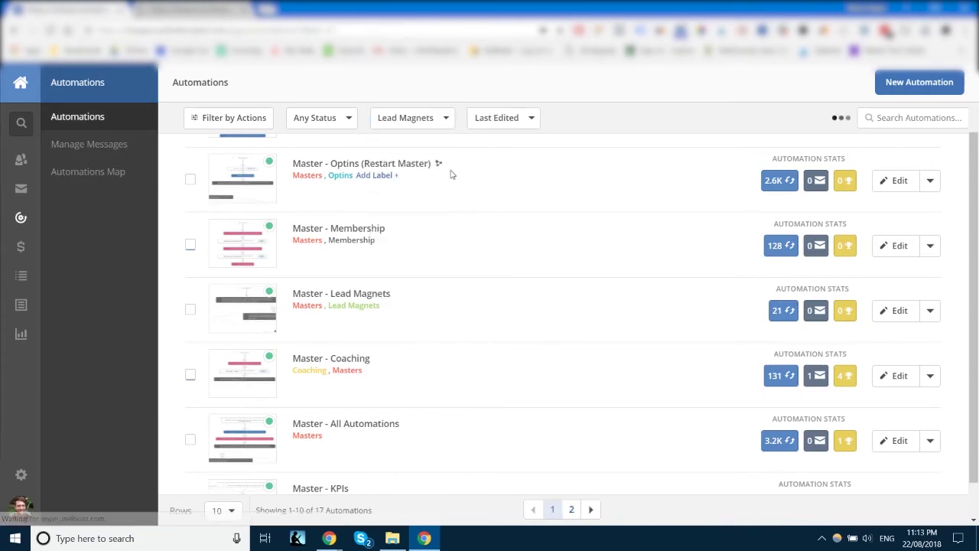
- Compare the goal completion rates of the Lead Magnet automations and check the goal stats of Master - Lead Magnets
scroll(610, 267, up, 2)
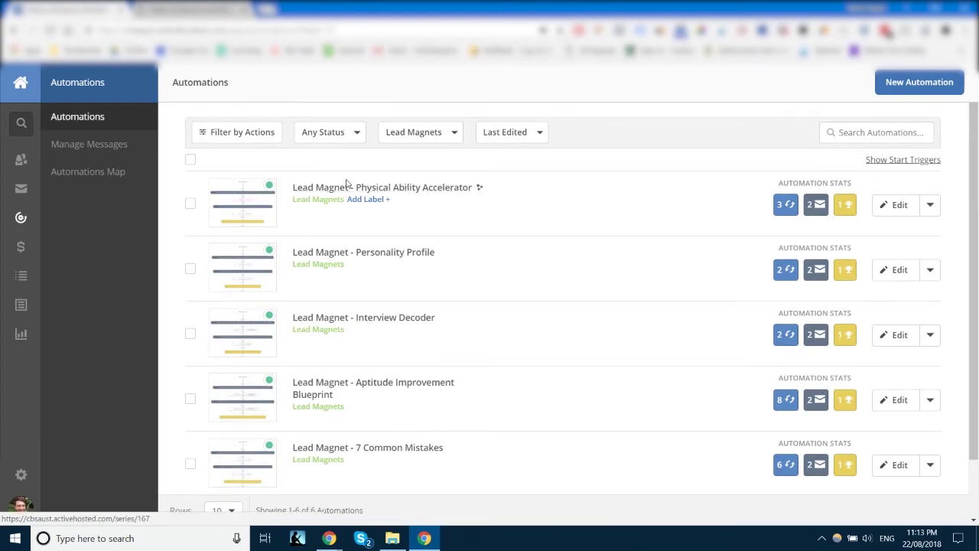
scroll(795, 183, down, 2)
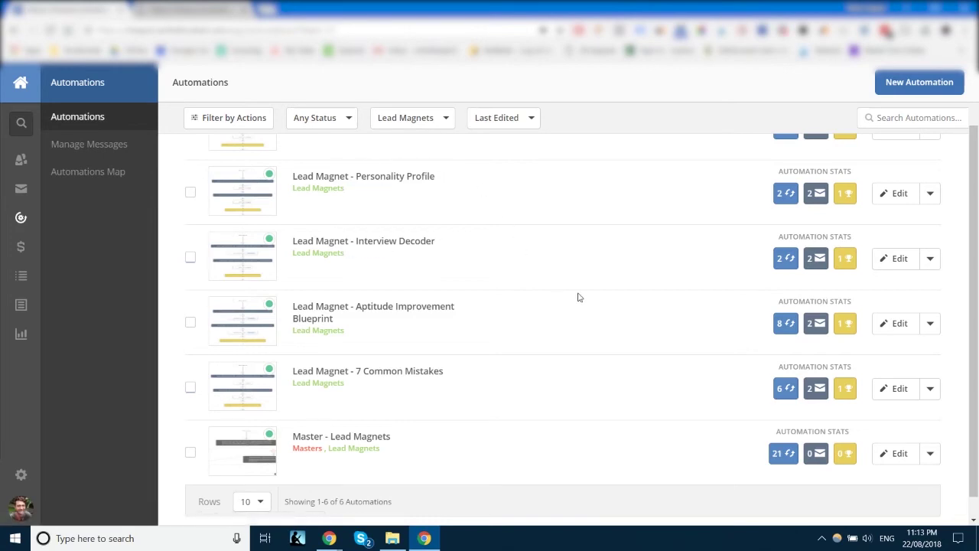
scroll(706, 248, up, 2)
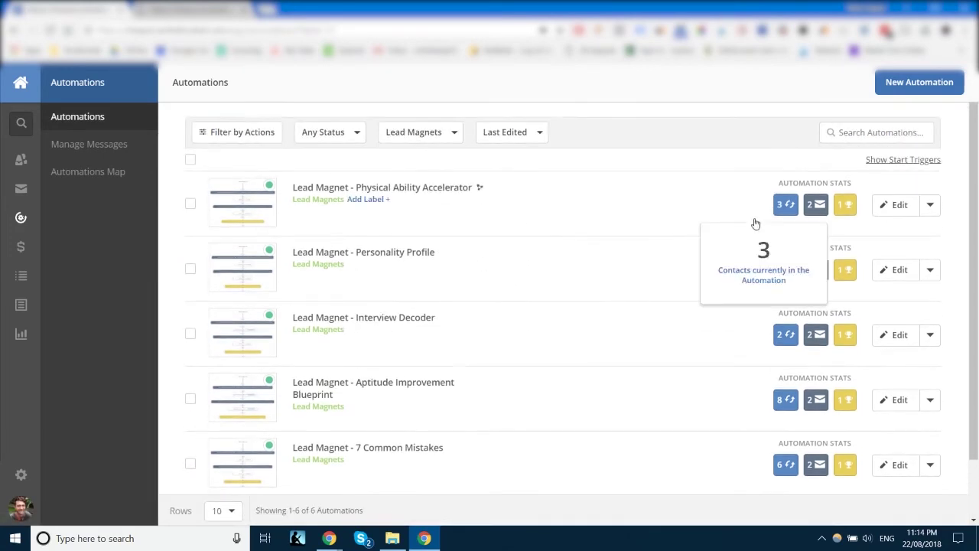
mouse_move(849, 207)
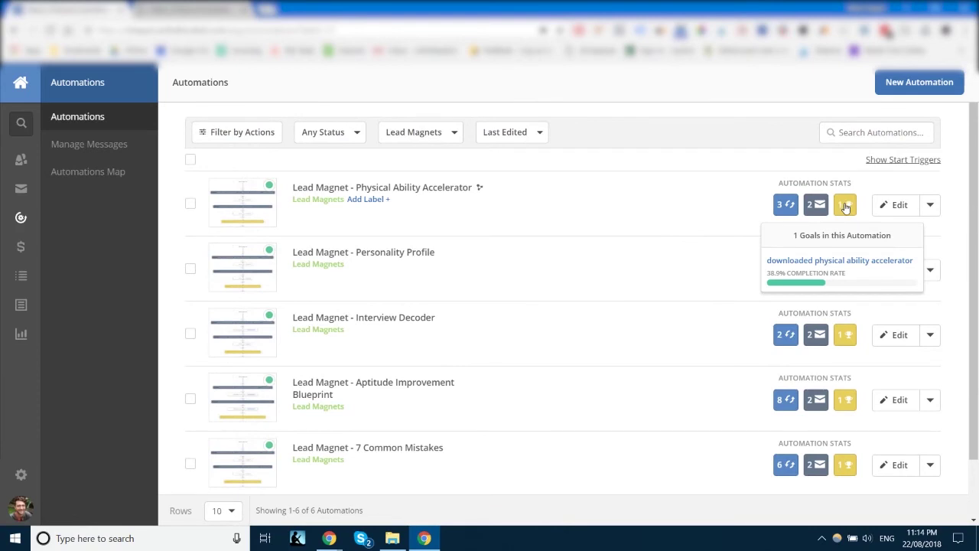
scroll(783, 229, down, 1)
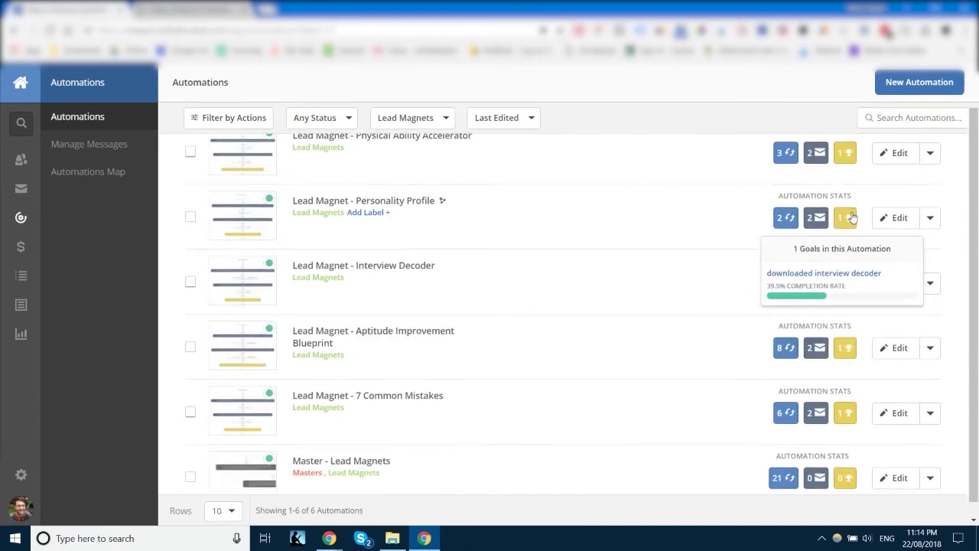
mouse_move(839, 278)
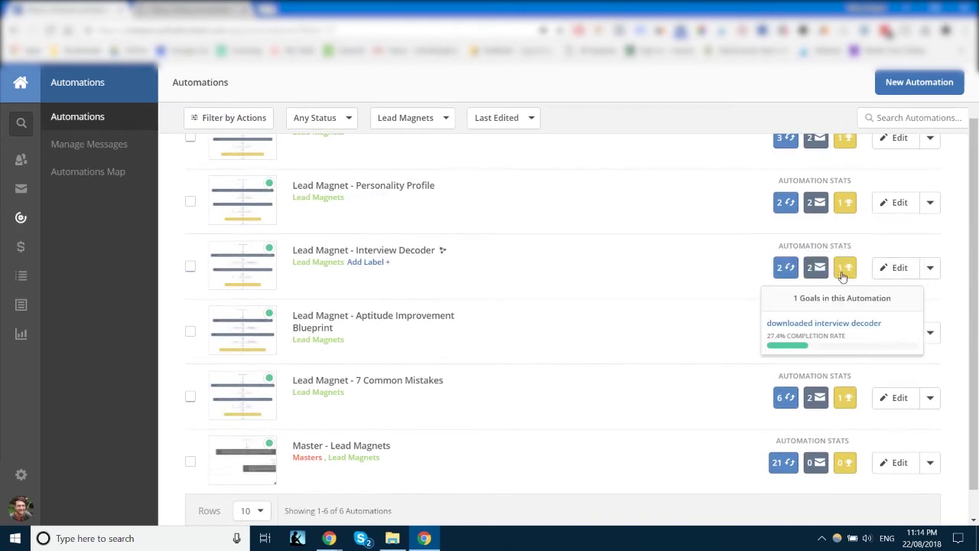
scroll(841, 276, down, 1)
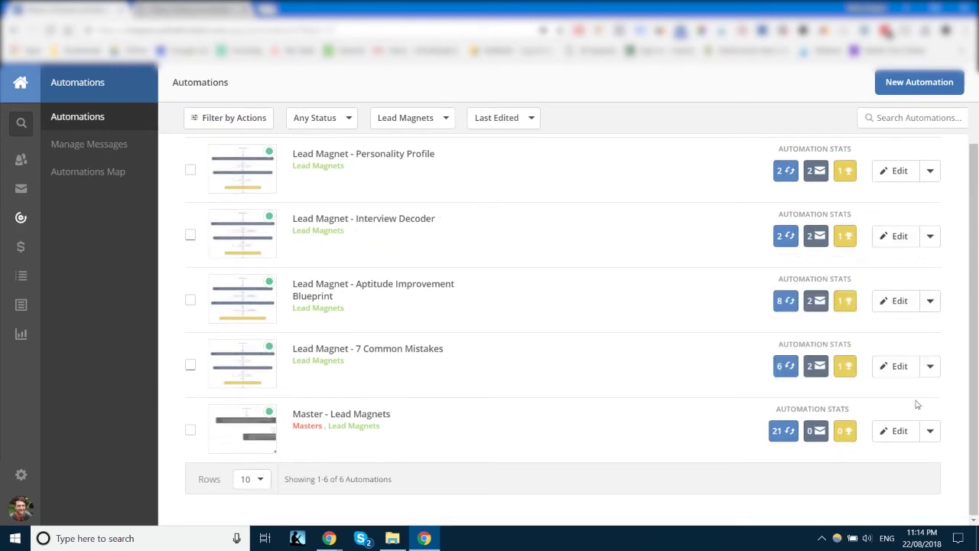
mouse_move(842, 375)
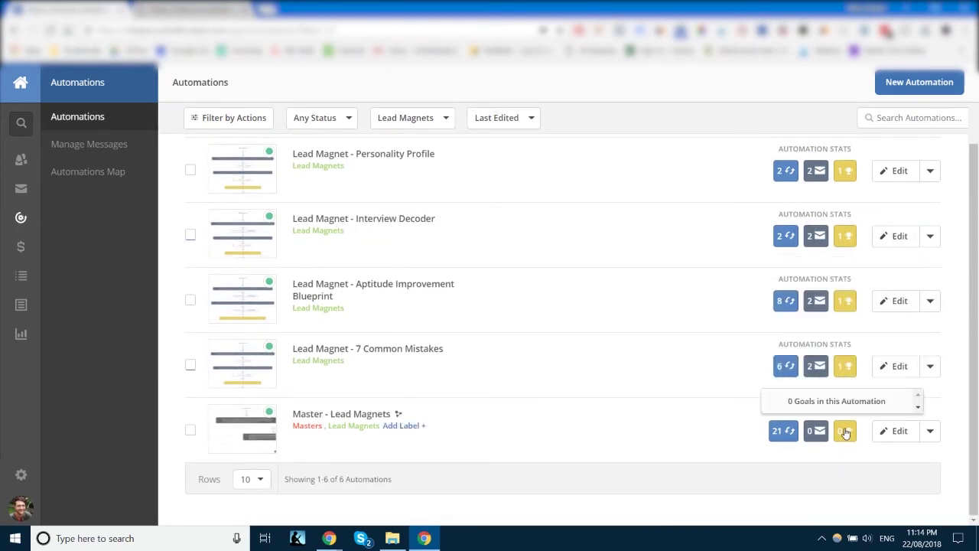
mouse_move(842, 439)
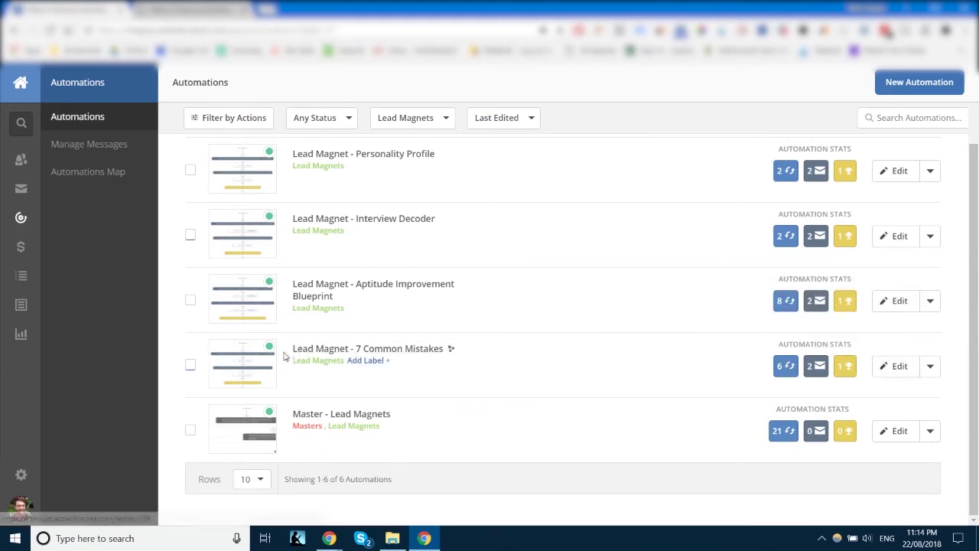
scroll(498, 367, up, 1)
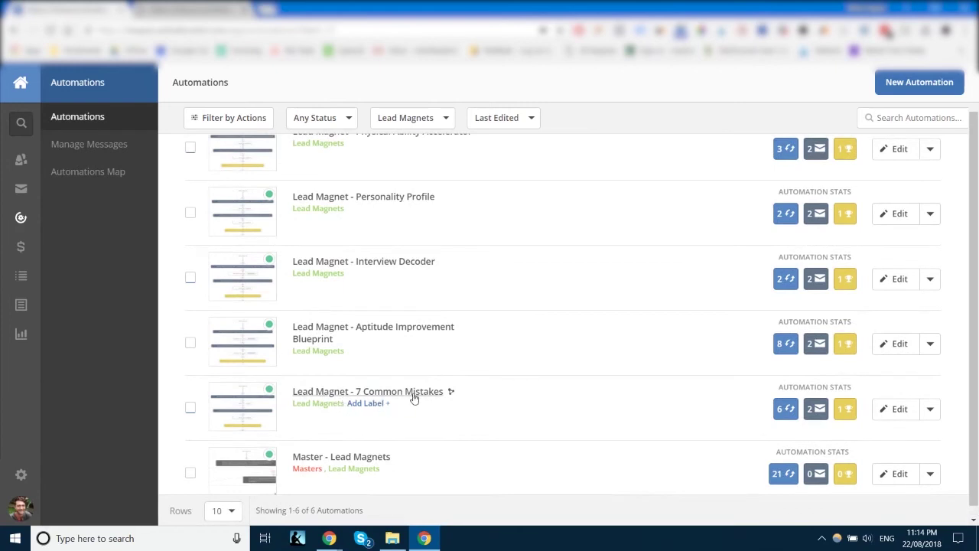
mouse_move(852, 417)
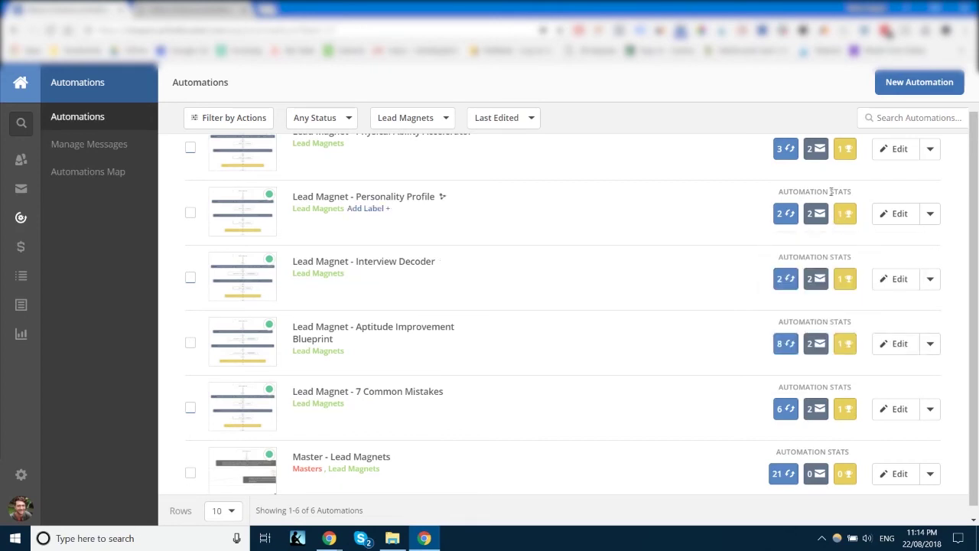
mouse_move(844, 157)
scroll(649, 365, up, 2)
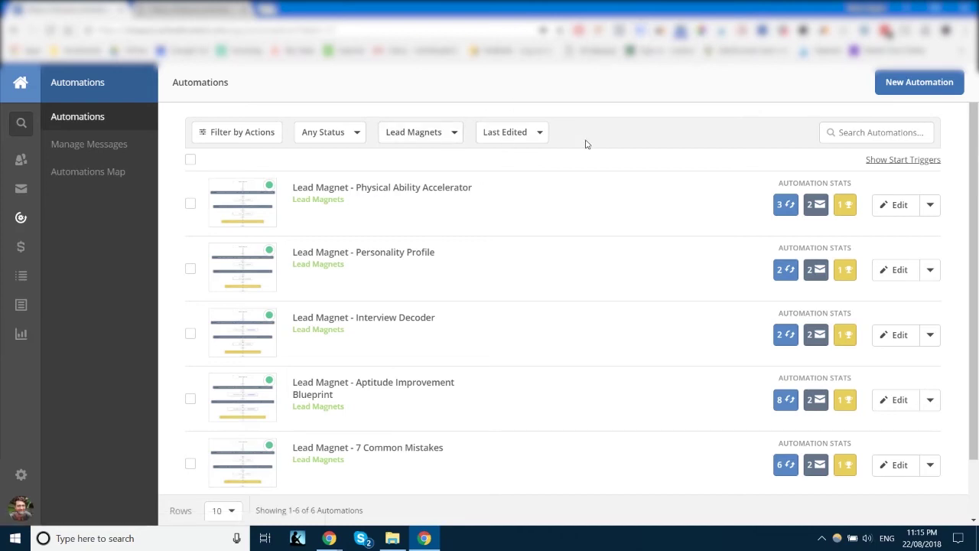
- Look through the labels available for filtering automations, down to Webinar, and close the list
click(422, 138)
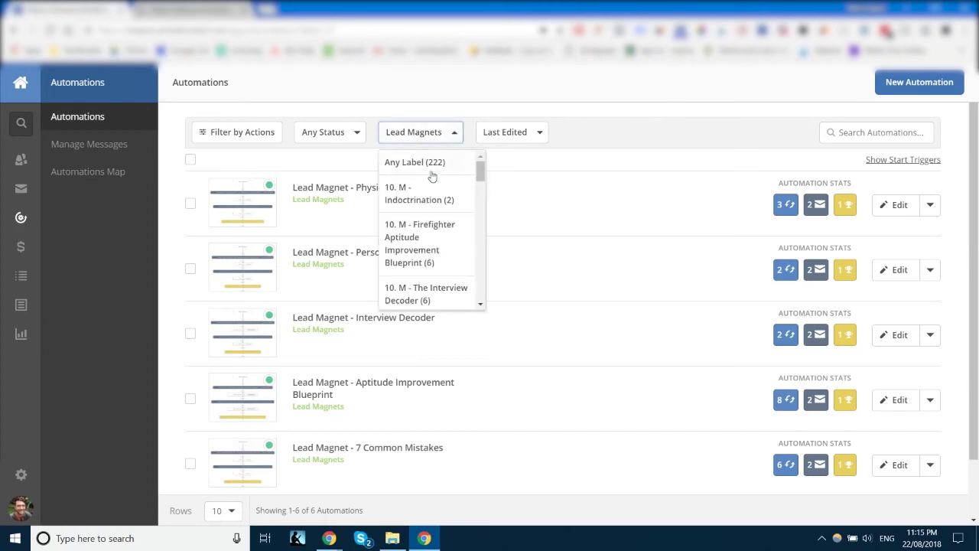
scroll(440, 214, down, 1)
scroll(443, 226, down, 10)
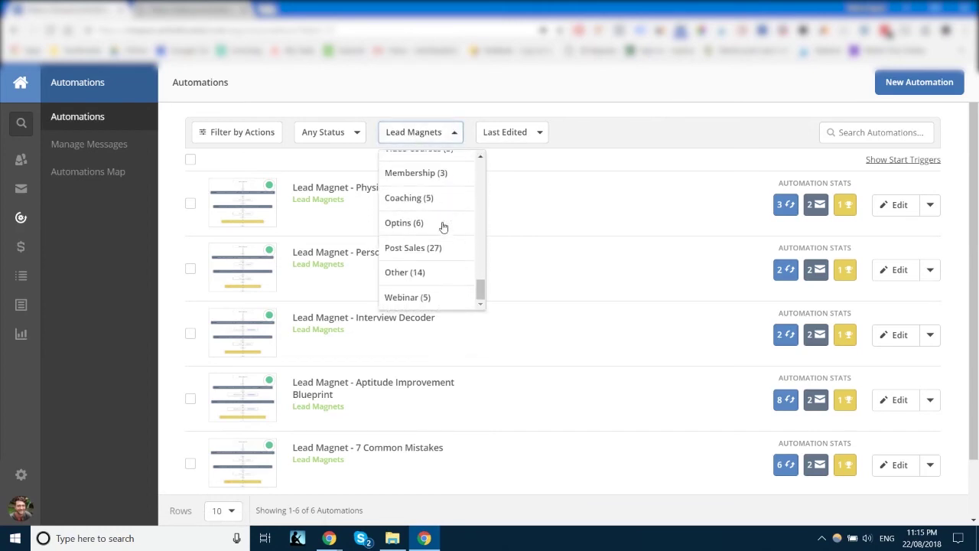
click(632, 148)
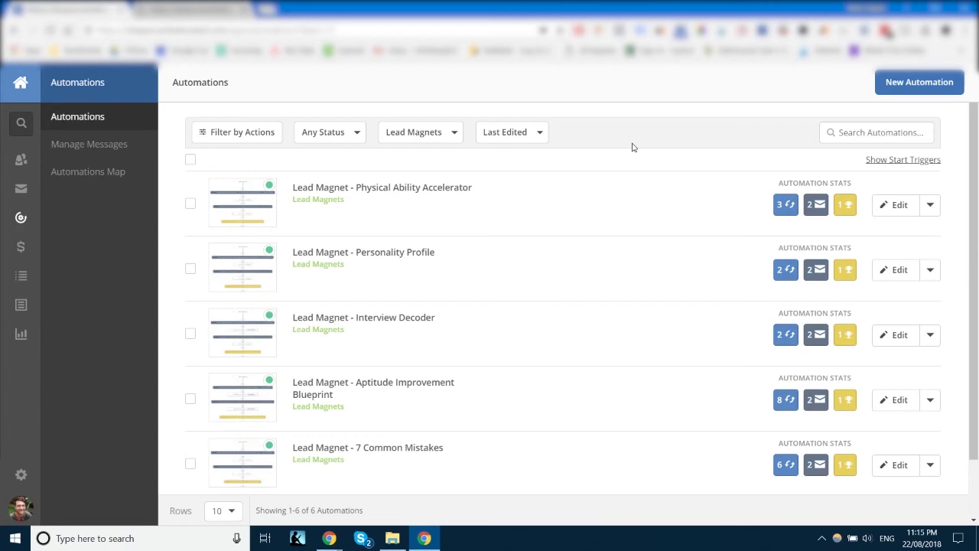
- Switch the automations label filter to Tripwires
mouse_move(842, 210)
click(448, 132)
scroll(429, 218, down, 10)
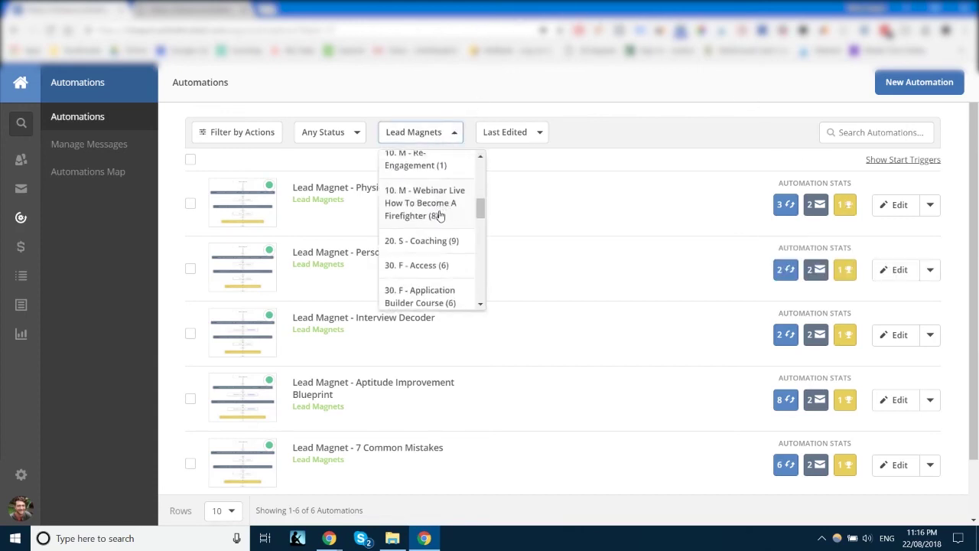
scroll(440, 216, down, 5)
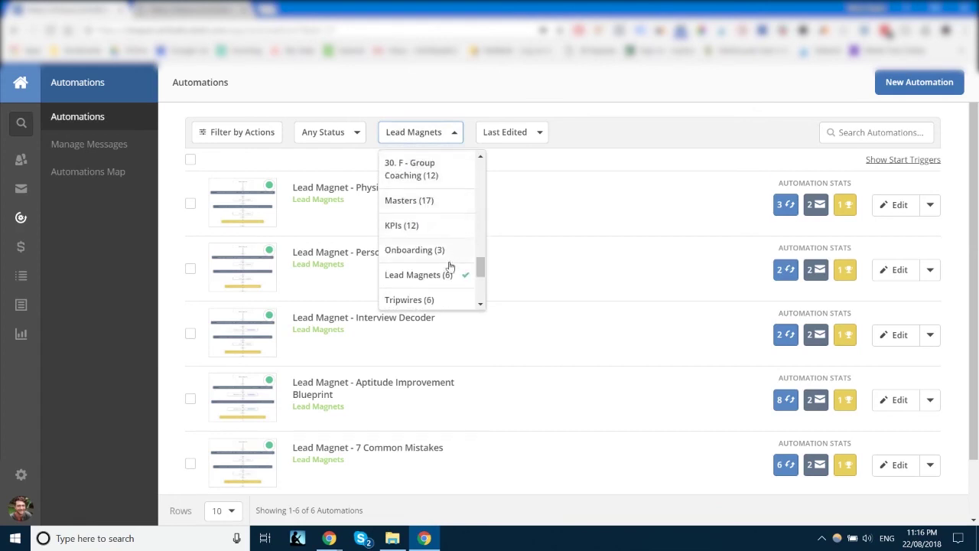
scroll(448, 268, down, 2)
click(409, 264)
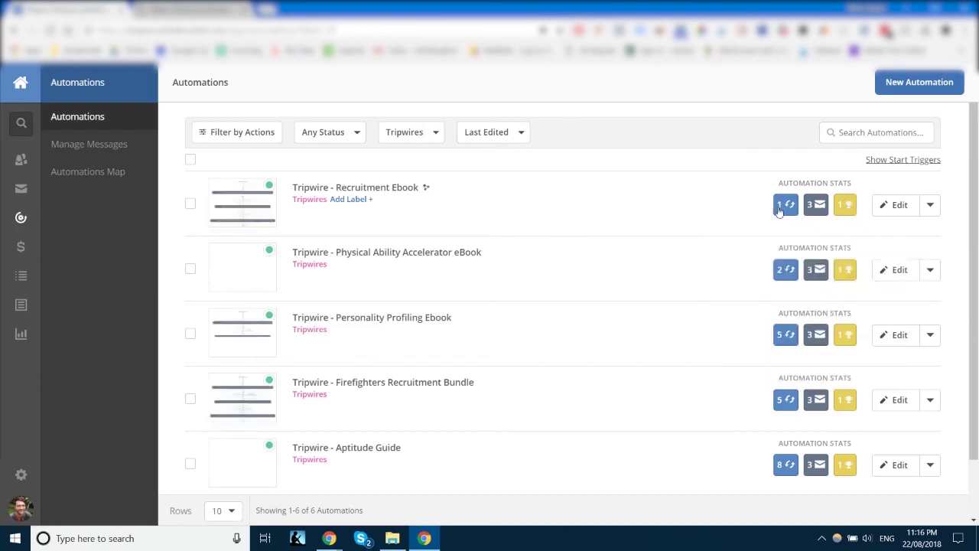
- Examine the purchase goals and completion rates of the Tripwire automations, including Aptitude Guide and Personality Profiling Ebook
scroll(849, 207, down, 2)
scroll(845, 207, down, 1)
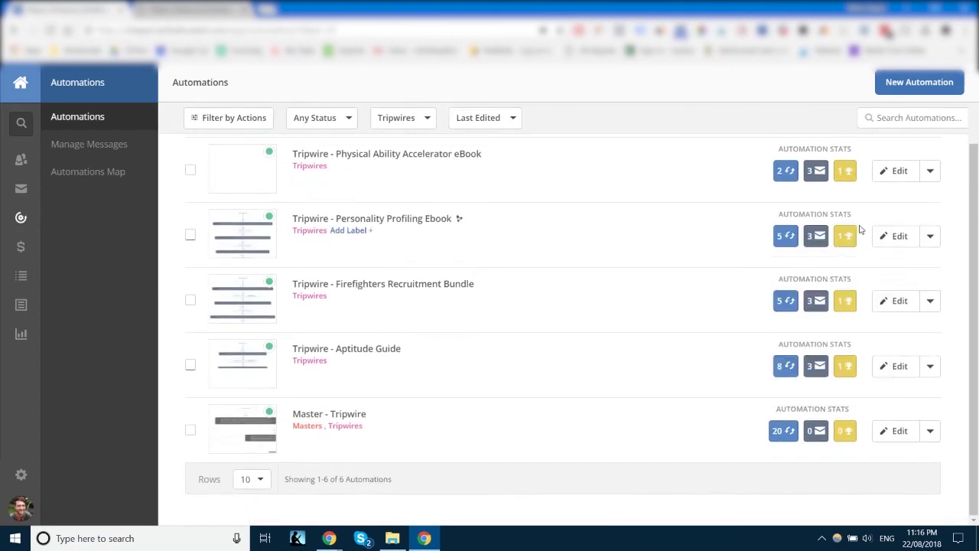
mouse_move(846, 245)
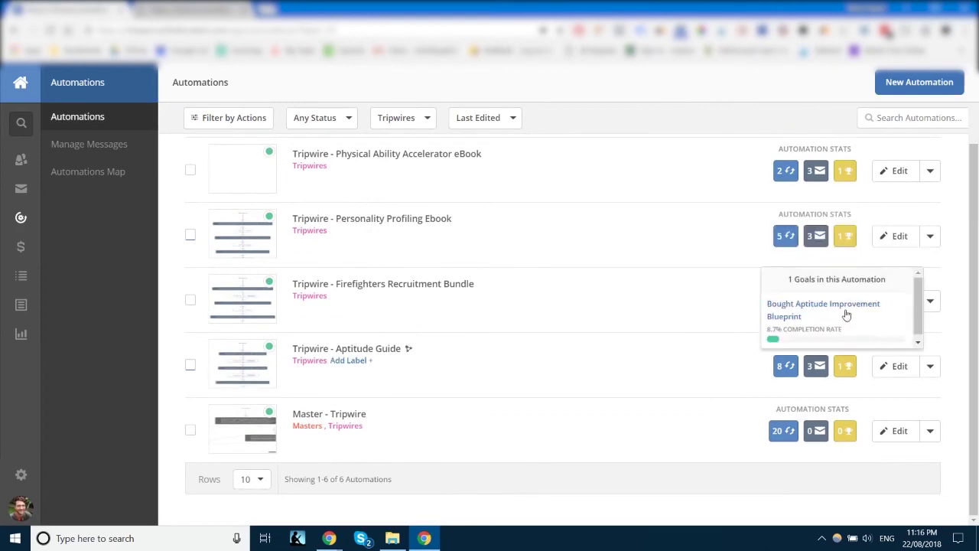
mouse_move(851, 381)
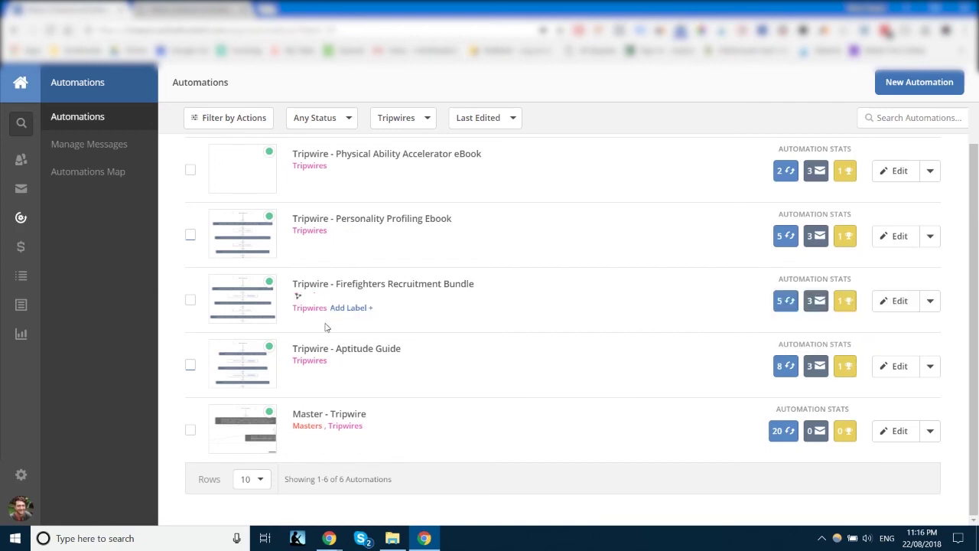
scroll(383, 262, up, 3)
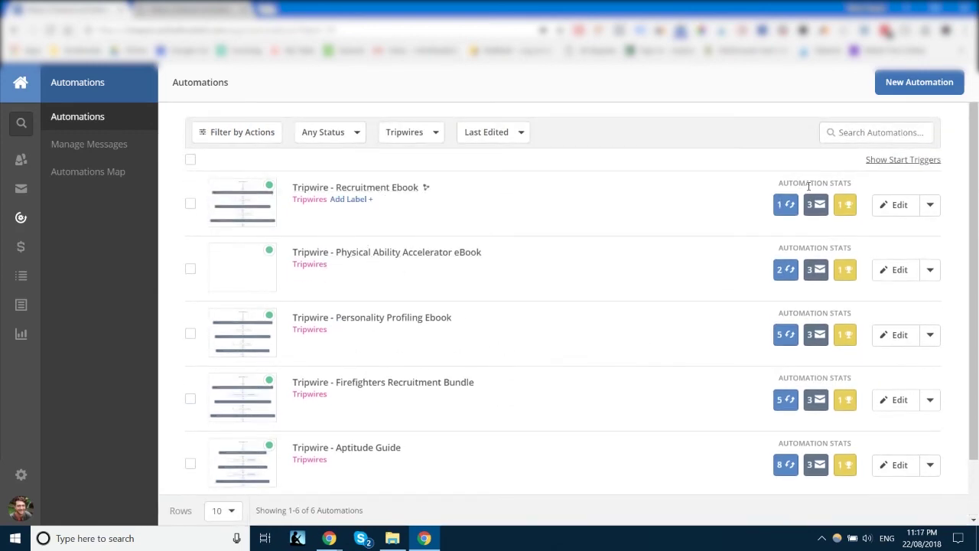
scroll(853, 222, down, 1)
scroll(853, 223, down, 1)
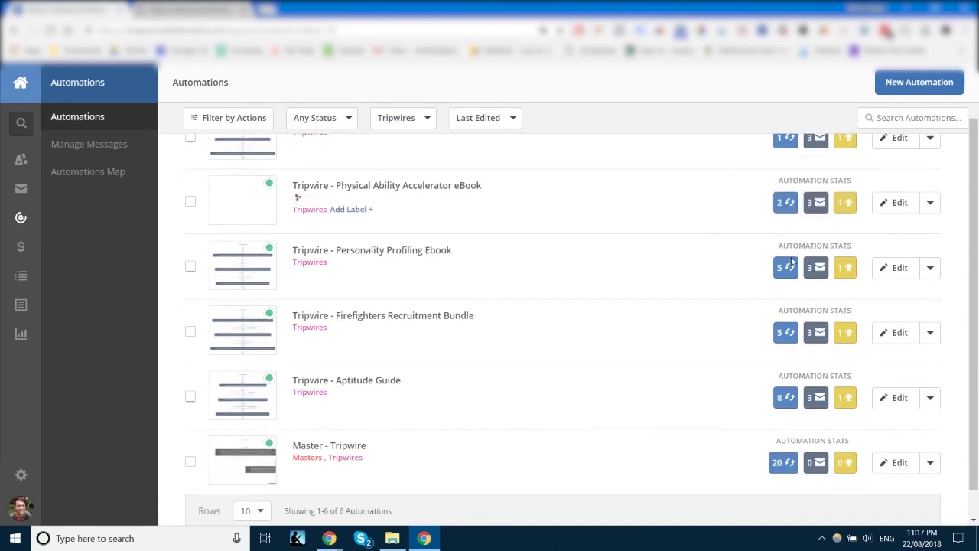
mouse_move(851, 276)
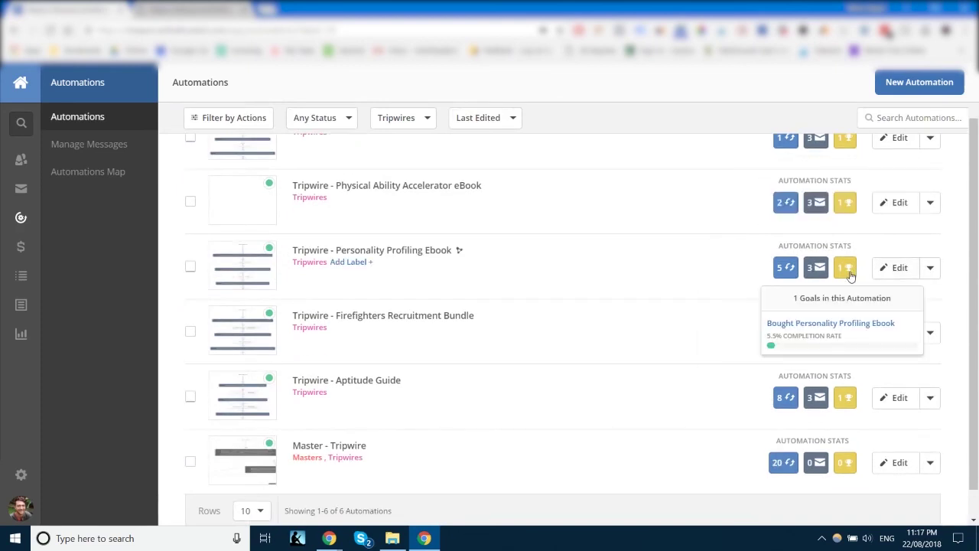